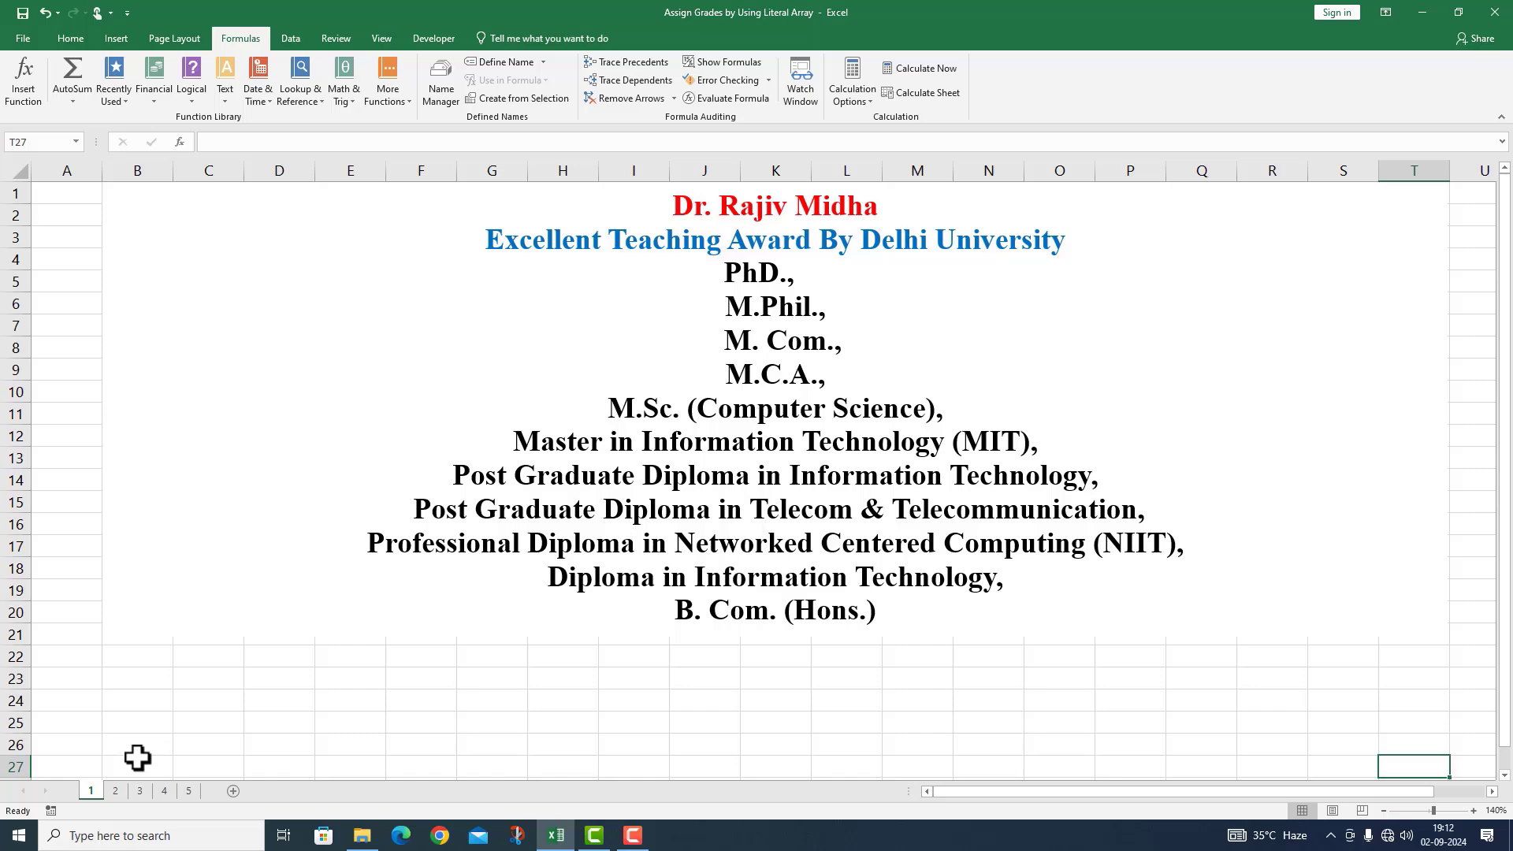
# Move through the lookup functions list sheet to the VLOOKUP and LOOKUP title sheet
pyautogui.click(115, 791)
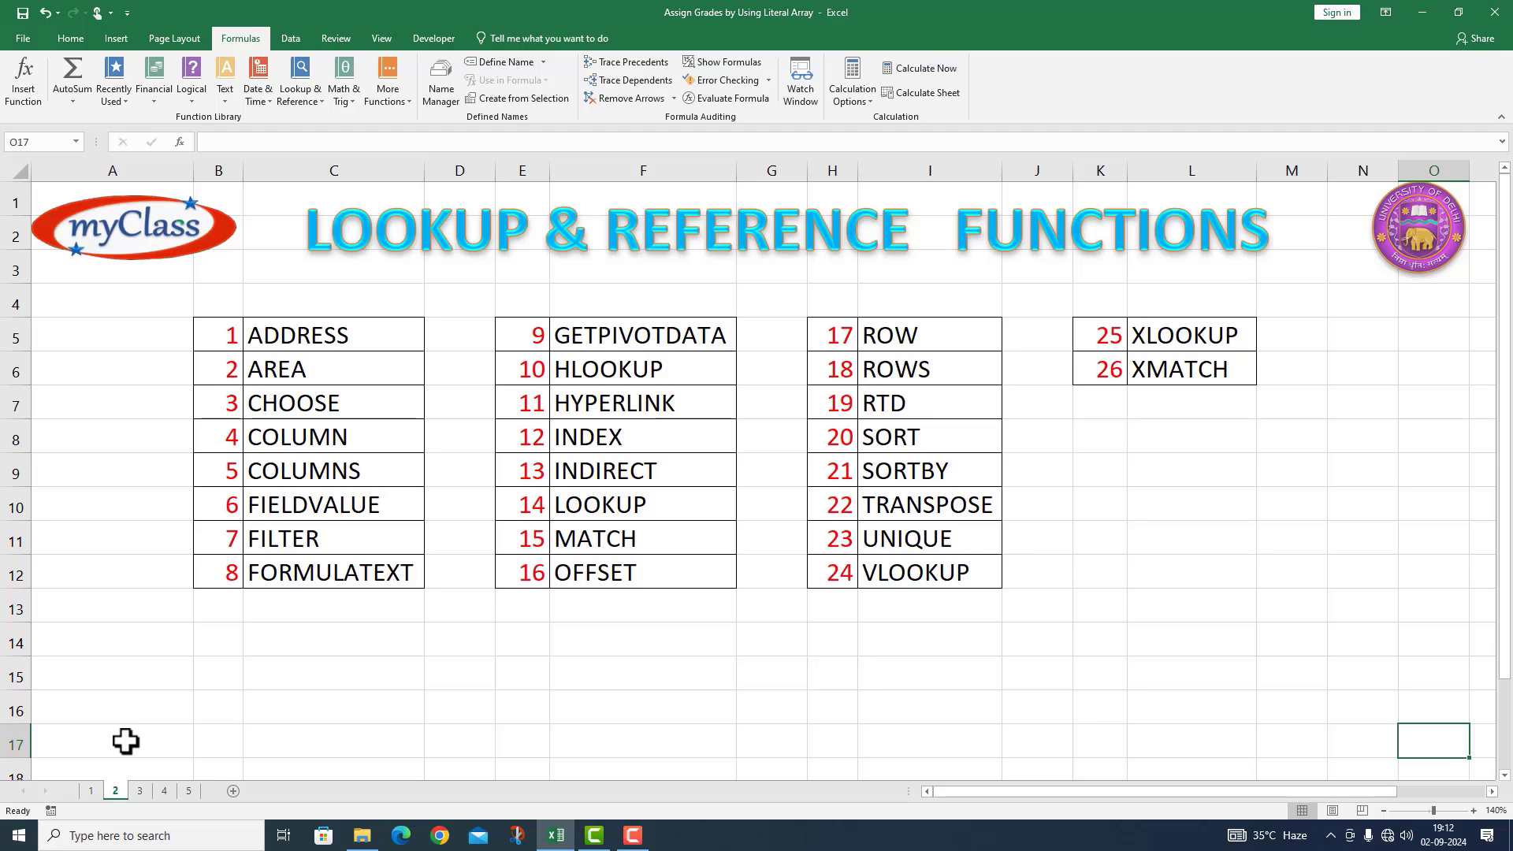
pyautogui.click(140, 791)
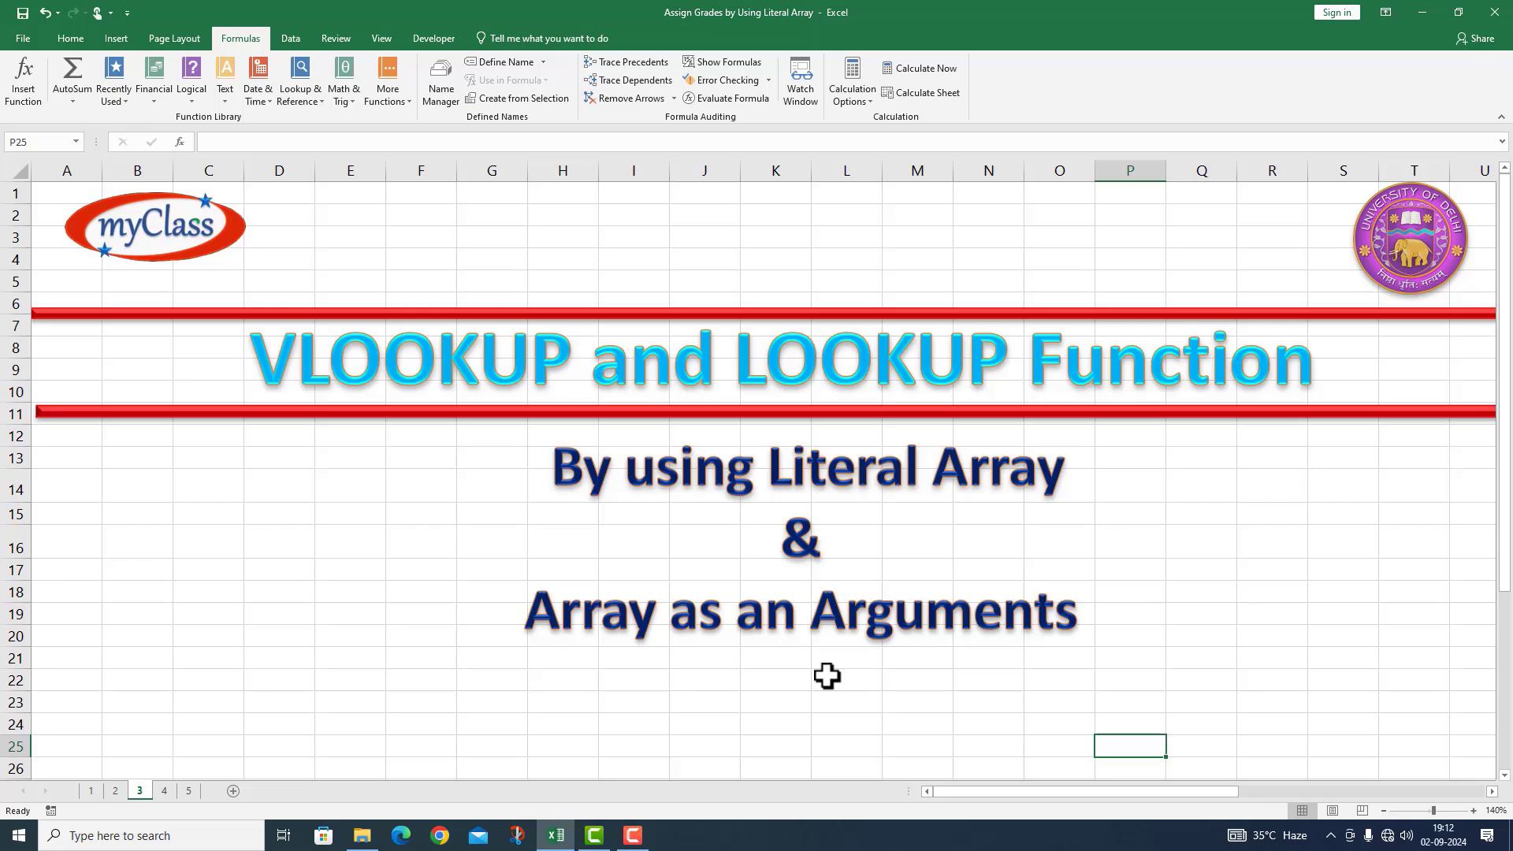
# Switch to sheet 5 with ten students' marks and the 0–90 Marks/Grades table
pyautogui.click(189, 791)
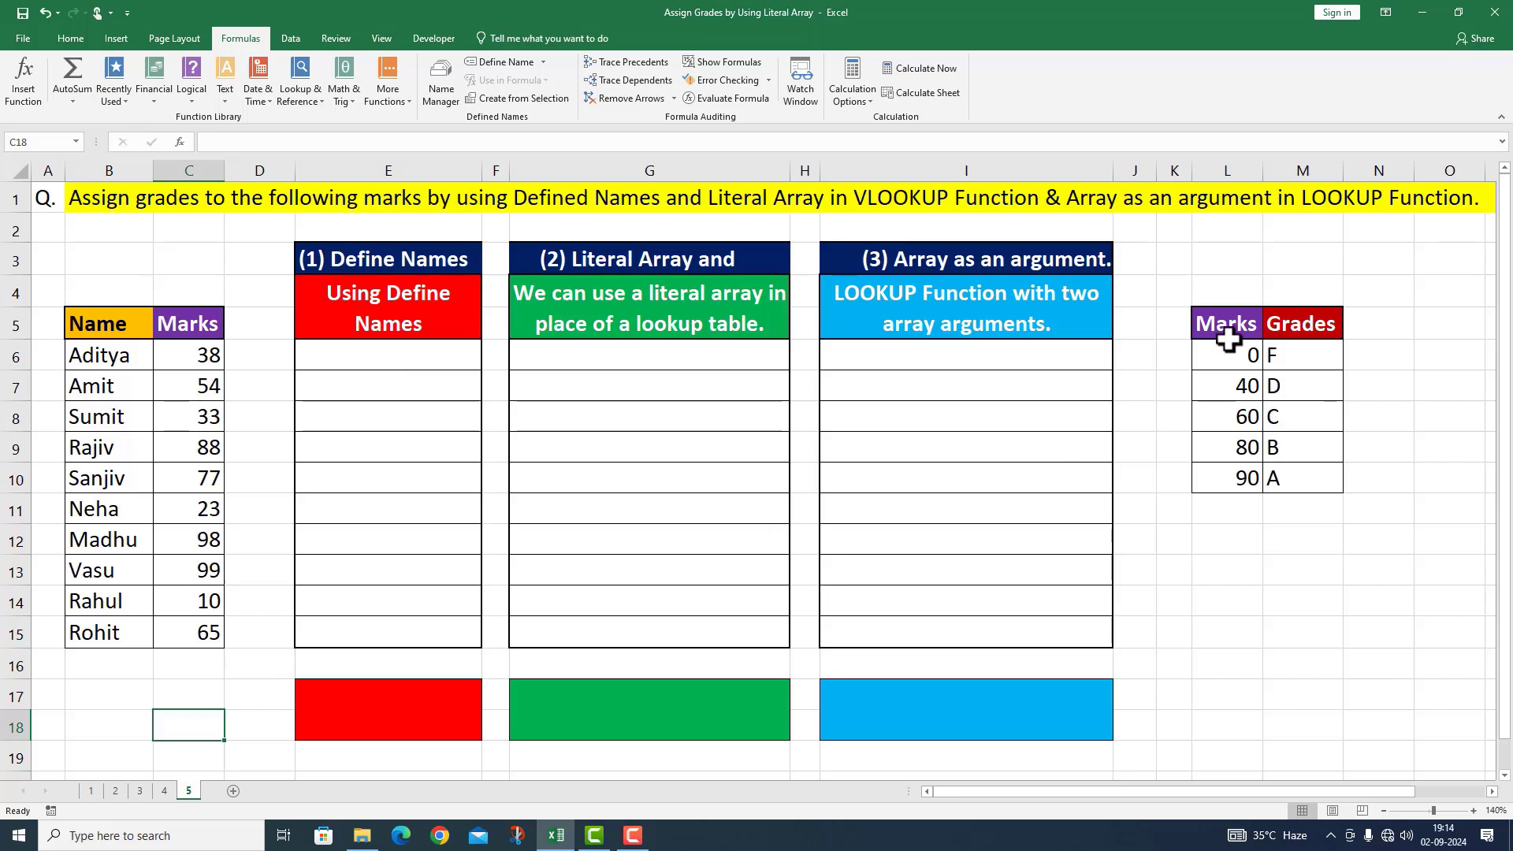
# Select the L6:M10 marks-to-grades table and define the name 'Grades' for it
pyautogui.click(1246, 357)
pyautogui.moveTo(1247, 357); pyautogui.dragTo(1282, 479)
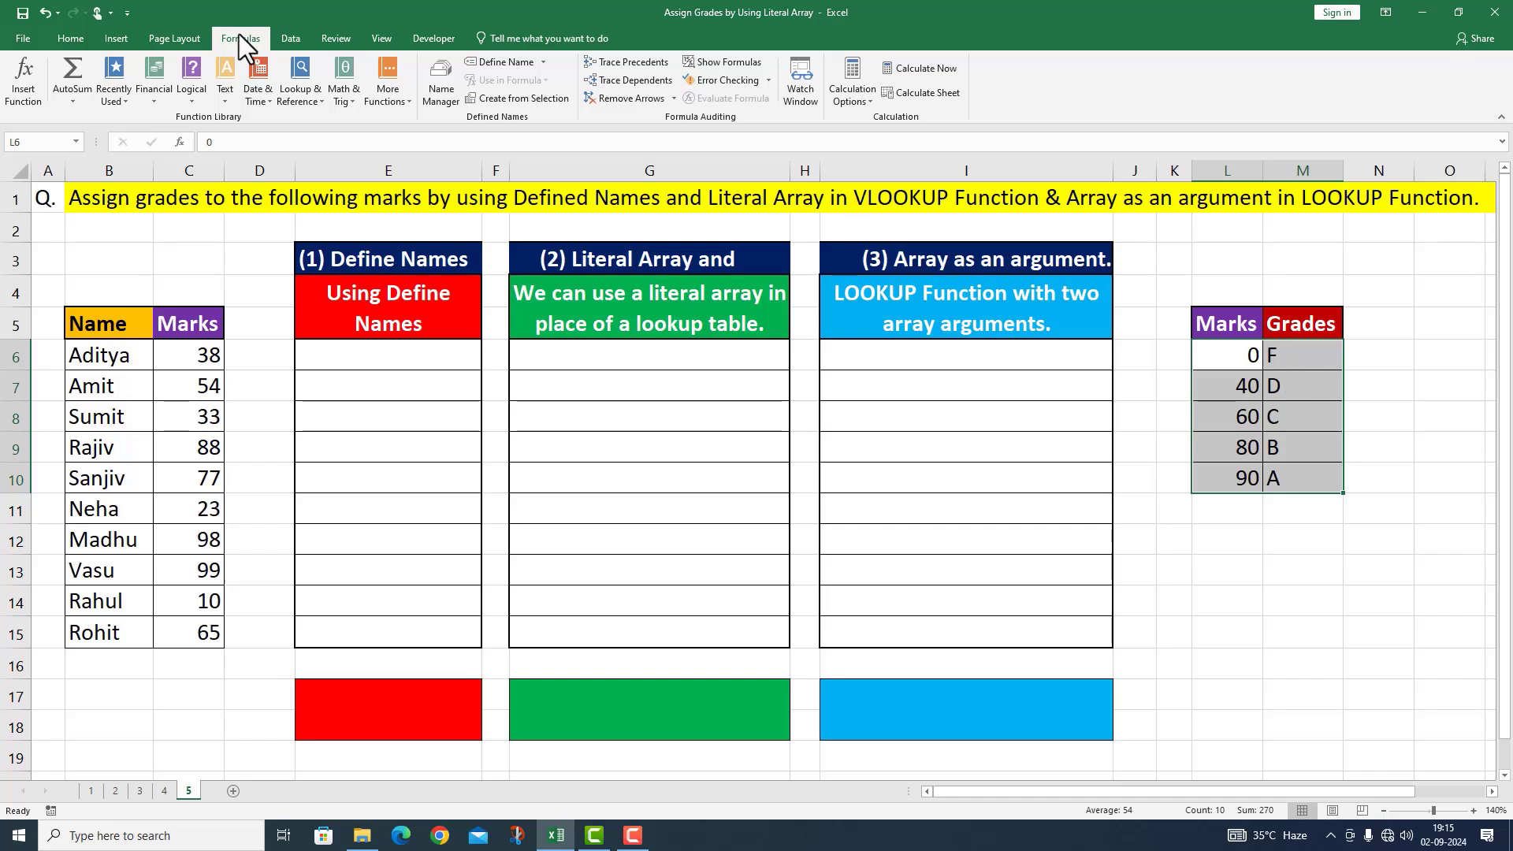
pyautogui.click(542, 63)
pyautogui.click(533, 86)
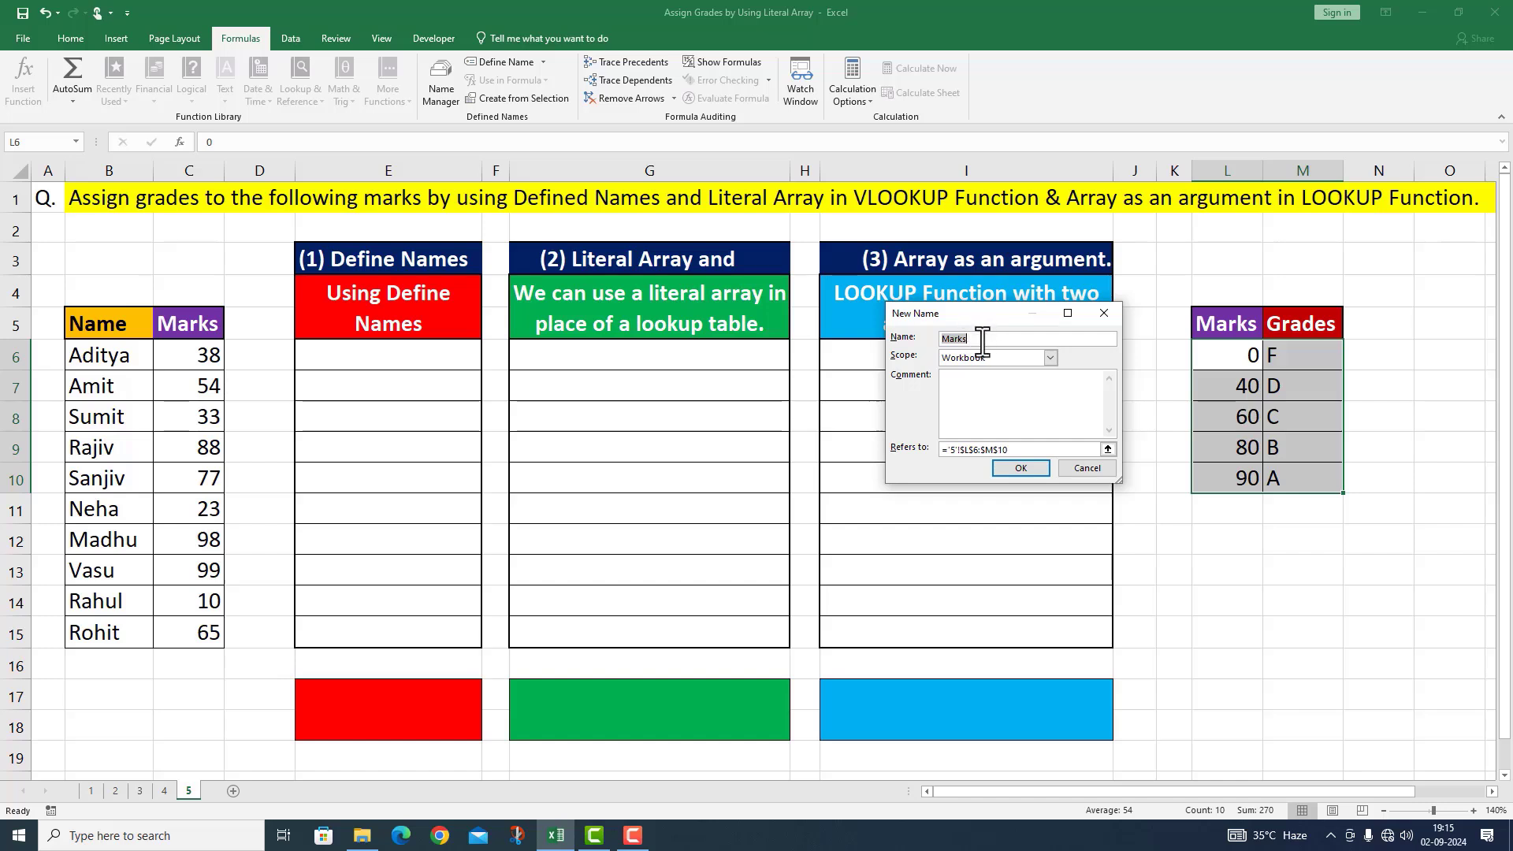
pyautogui.write('Grades')
pyautogui.click(1020, 468)
# Reselect the table and check that Grades appears in the Name Box list
pyautogui.click(1225, 565)
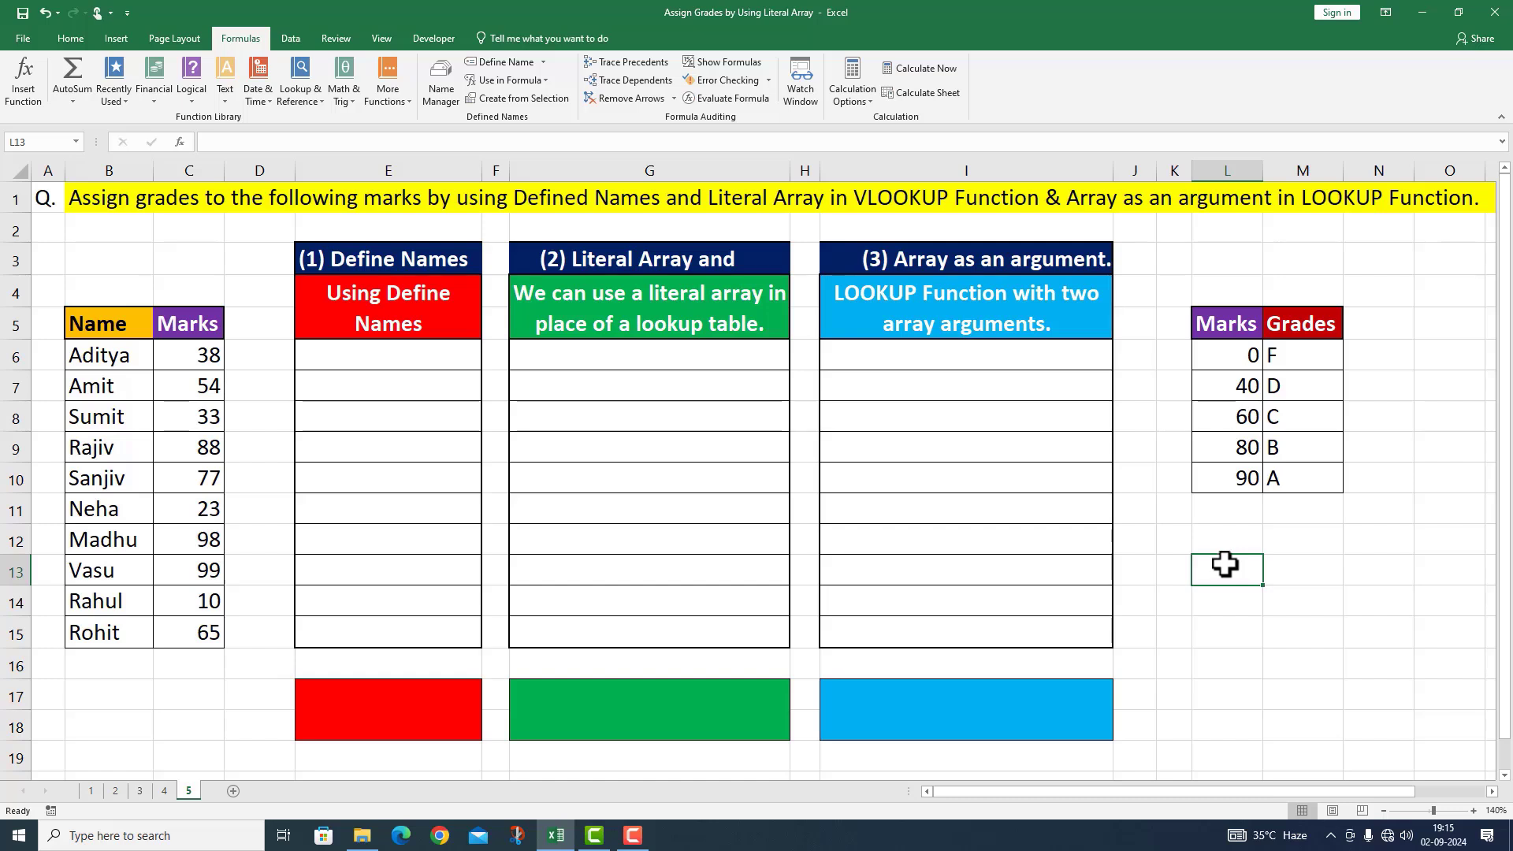
pyautogui.moveTo(1222, 359); pyautogui.dragTo(1297, 476)
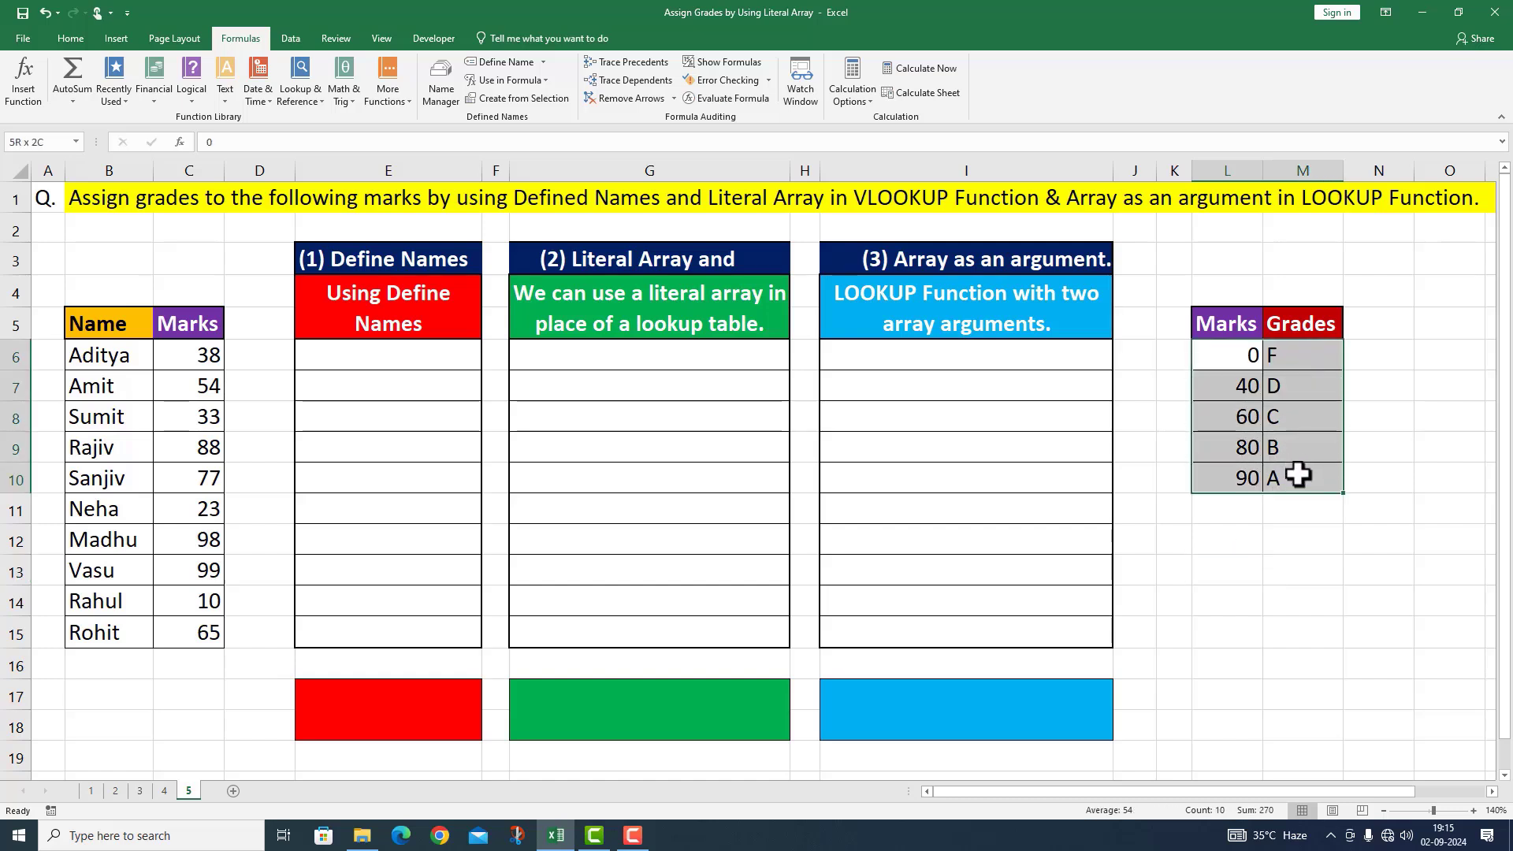
pyautogui.click(76, 141)
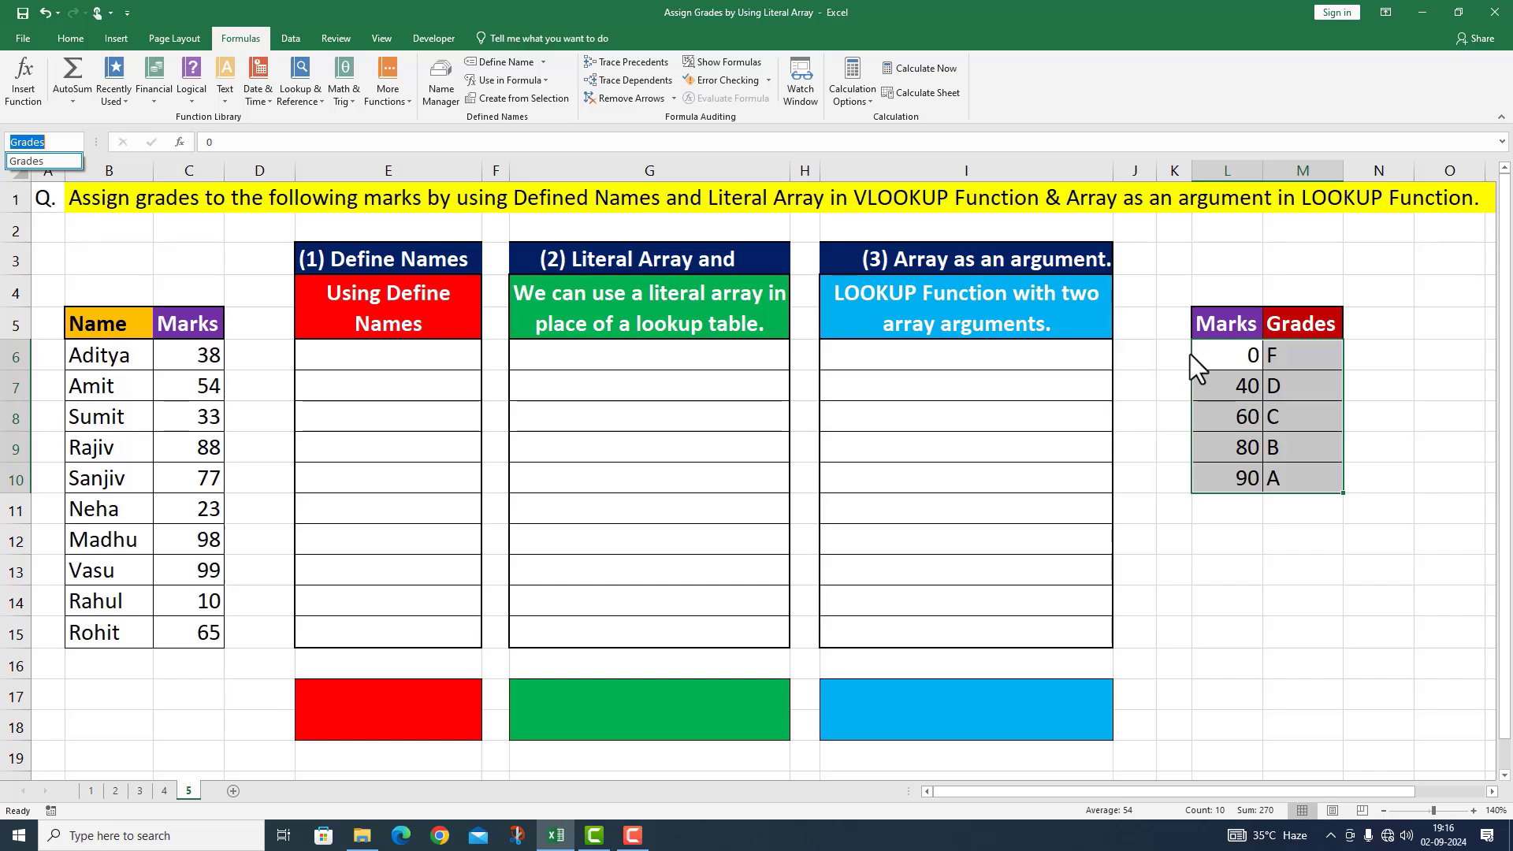
pyautogui.click(355, 357)
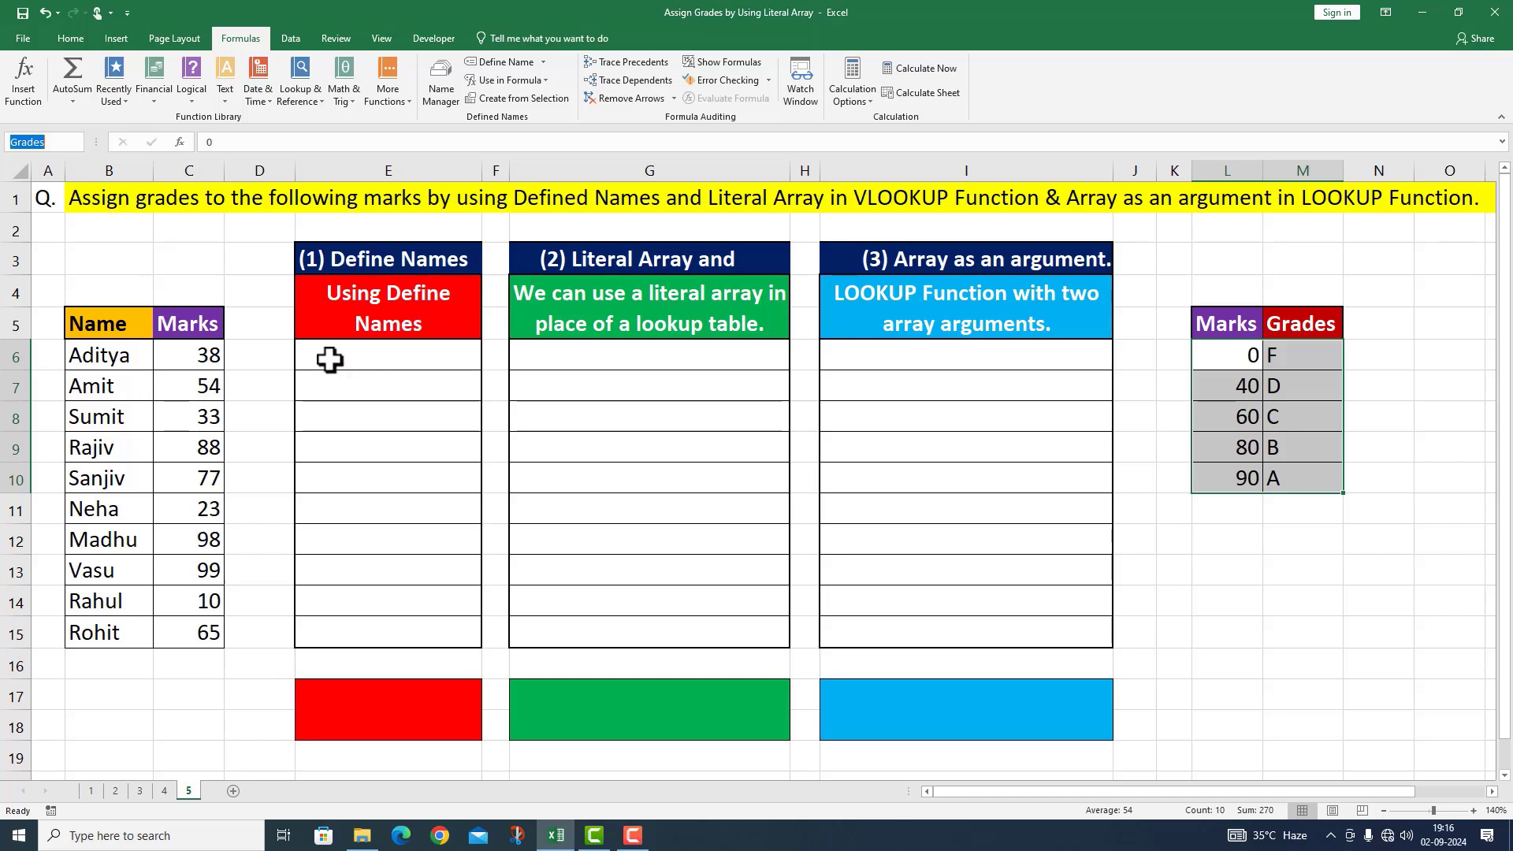
# Enter =VLOOKUP(C6,Grades,2) in E6, returning grade F for 38 marks
pyautogui.click(329, 359)
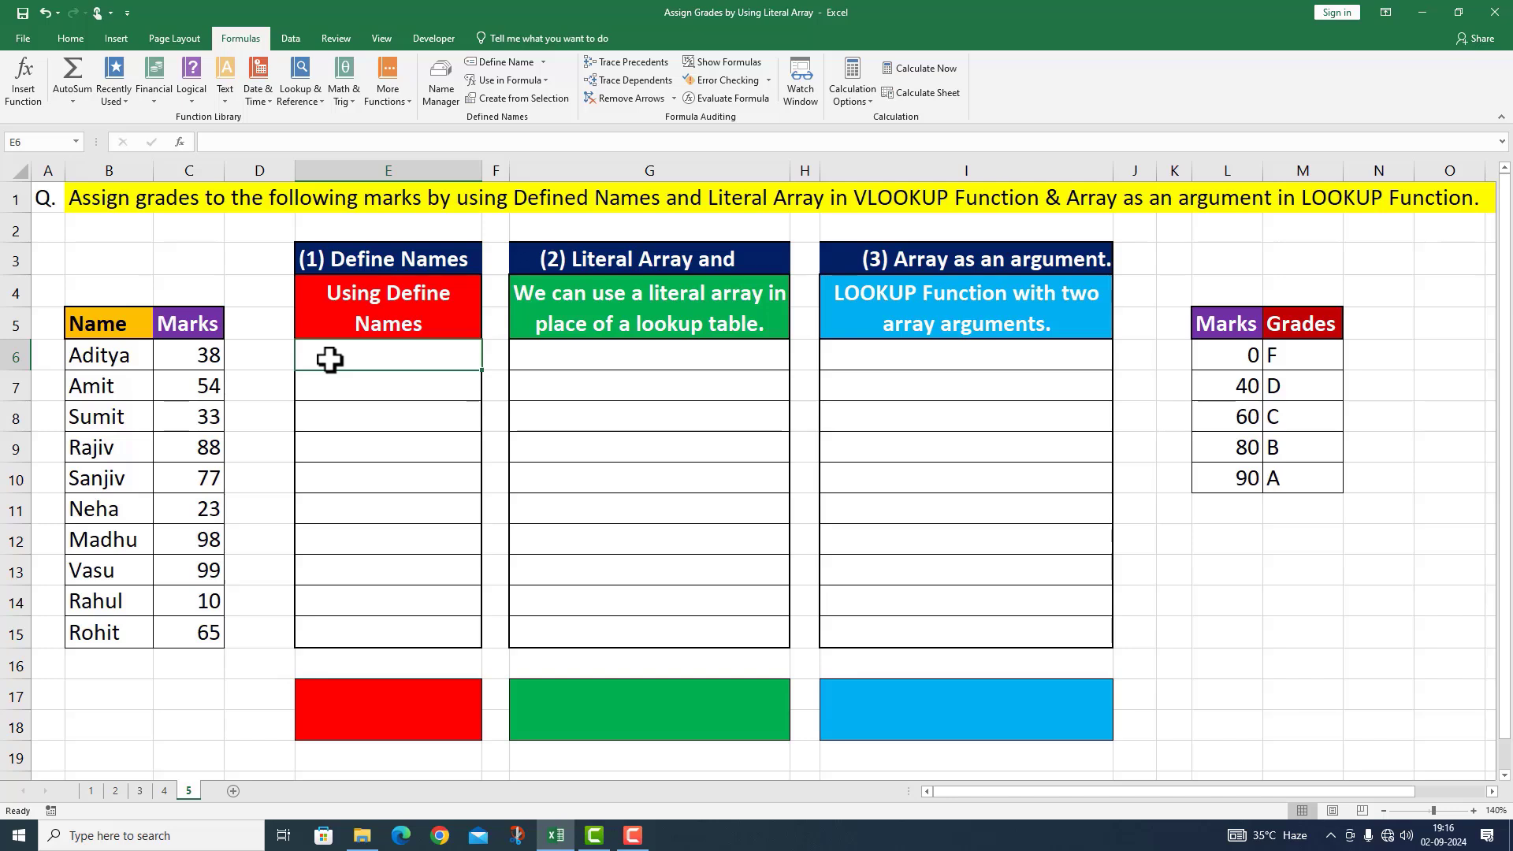
pyautogui.write('=V')
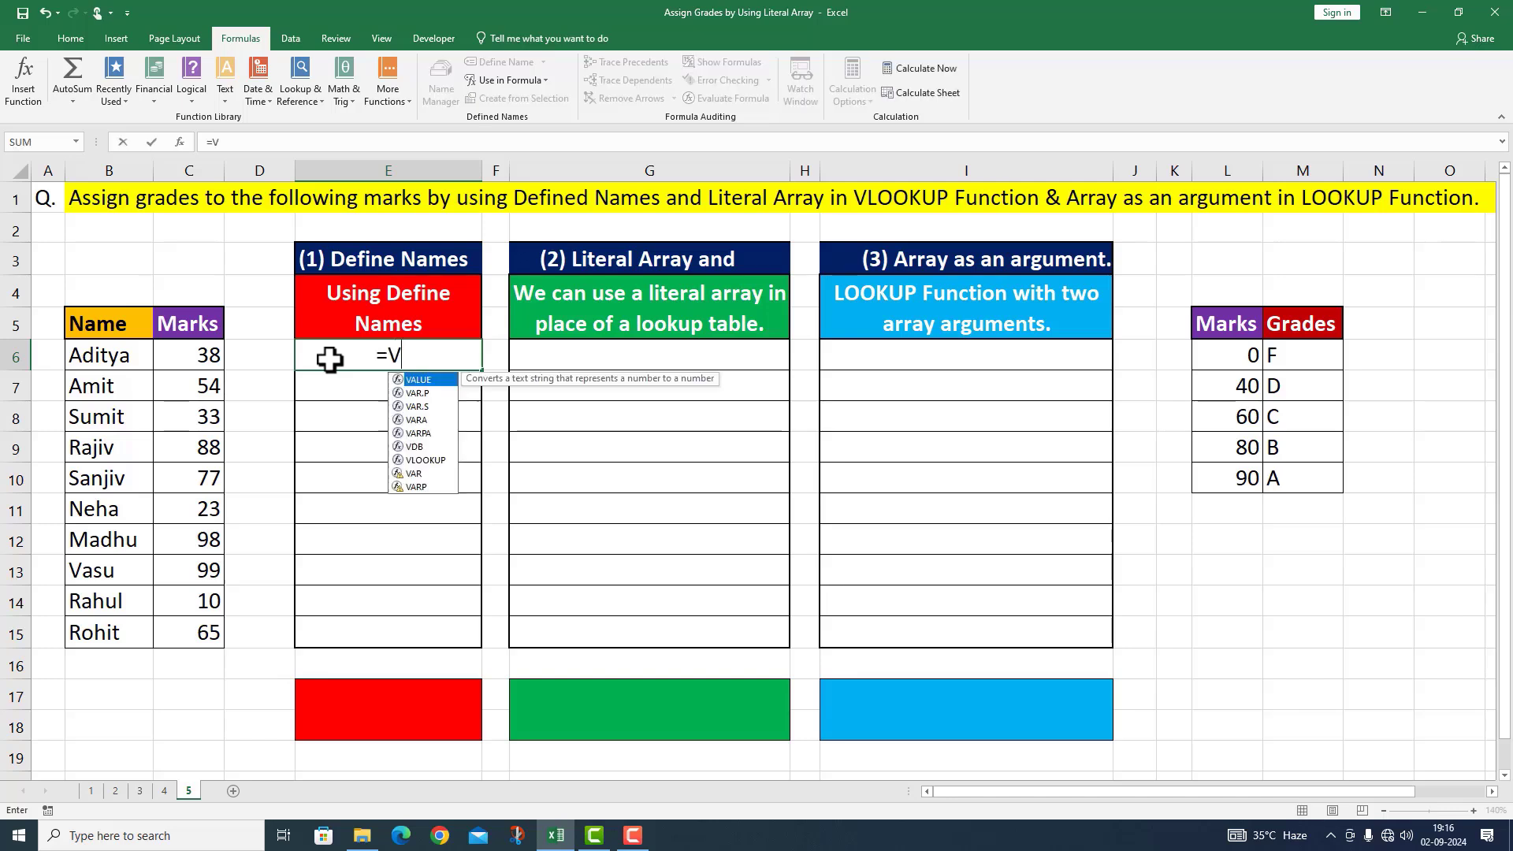
pyautogui.write('LOOKUP(')
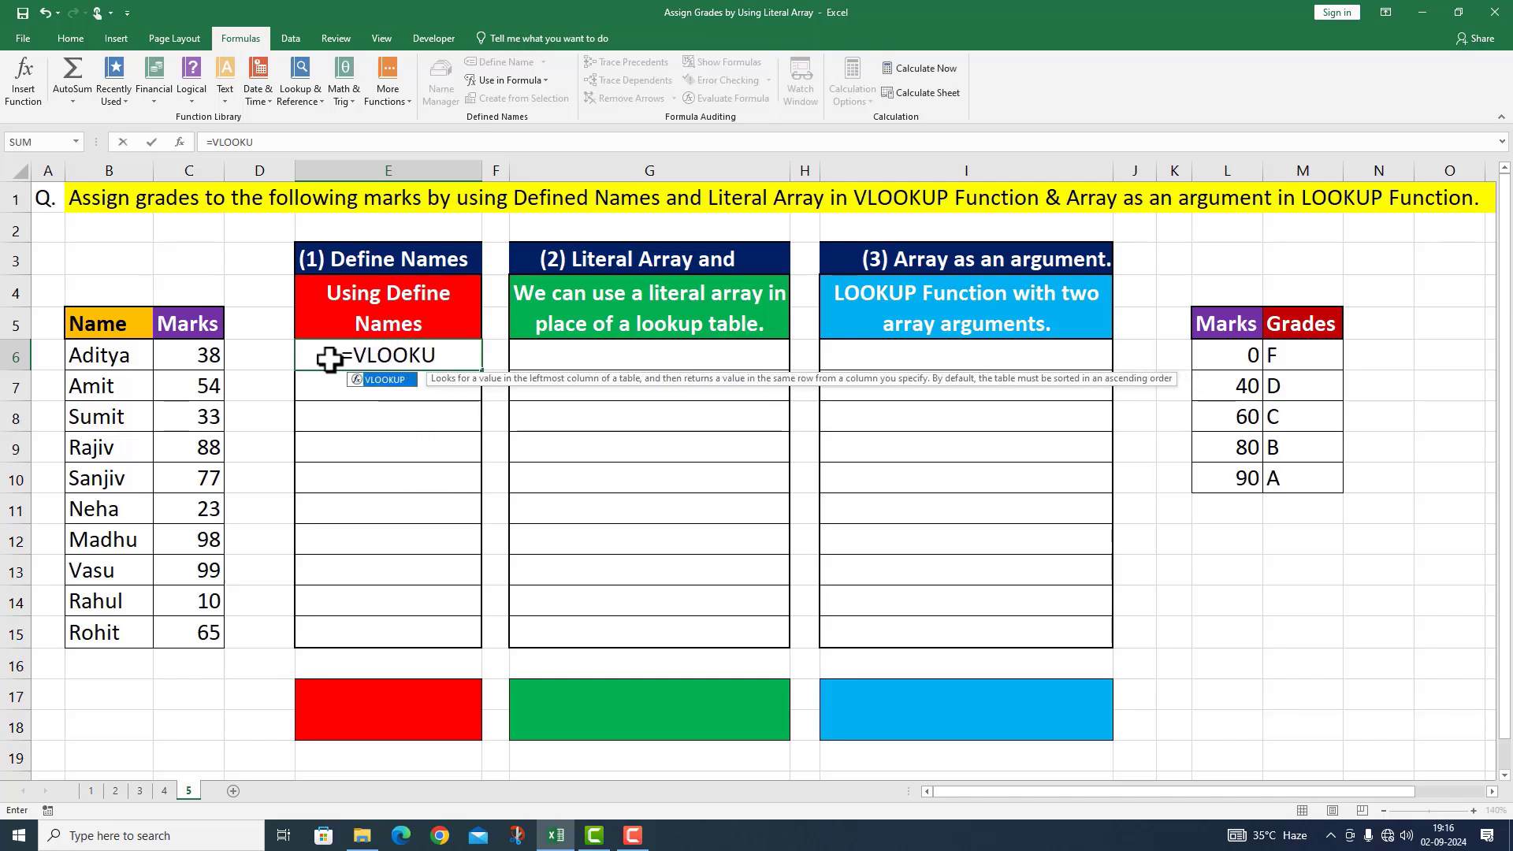
pyautogui.click(190, 355)
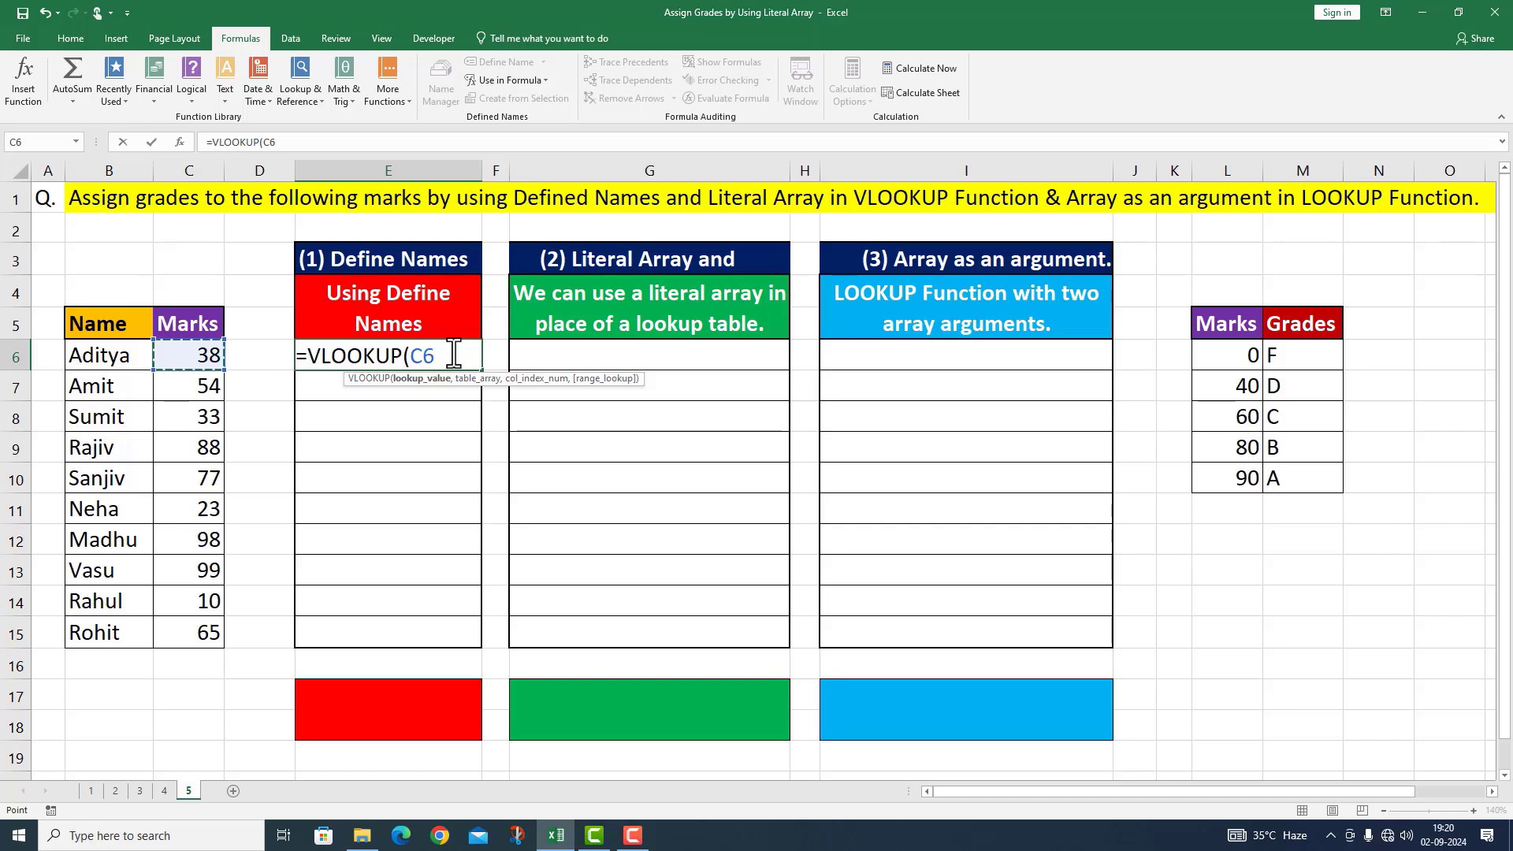
pyautogui.write(',')
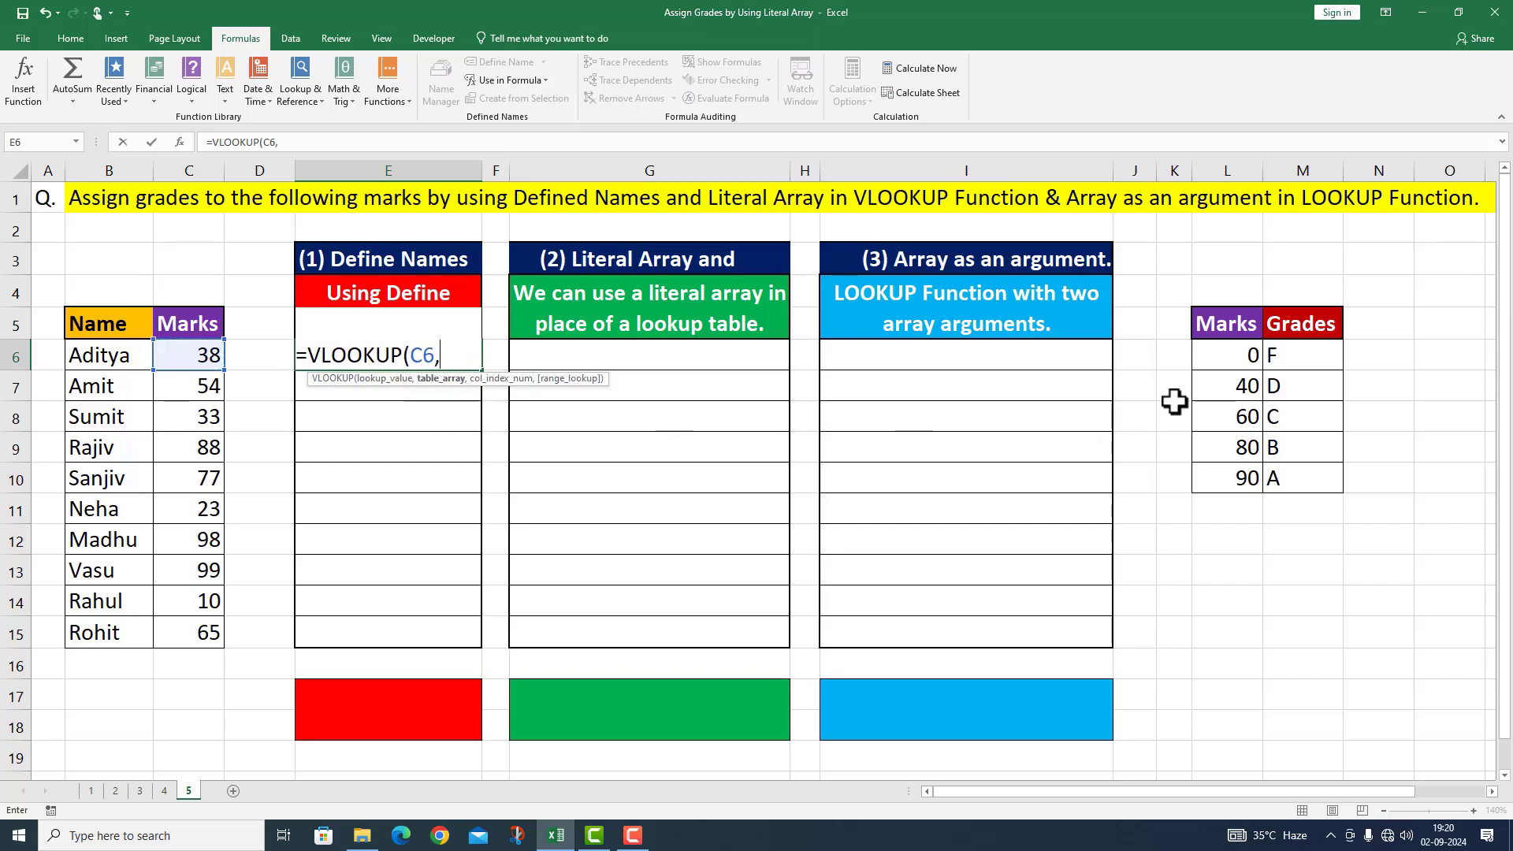
pyautogui.moveTo(1236, 354); pyautogui.dragTo(1287, 471)
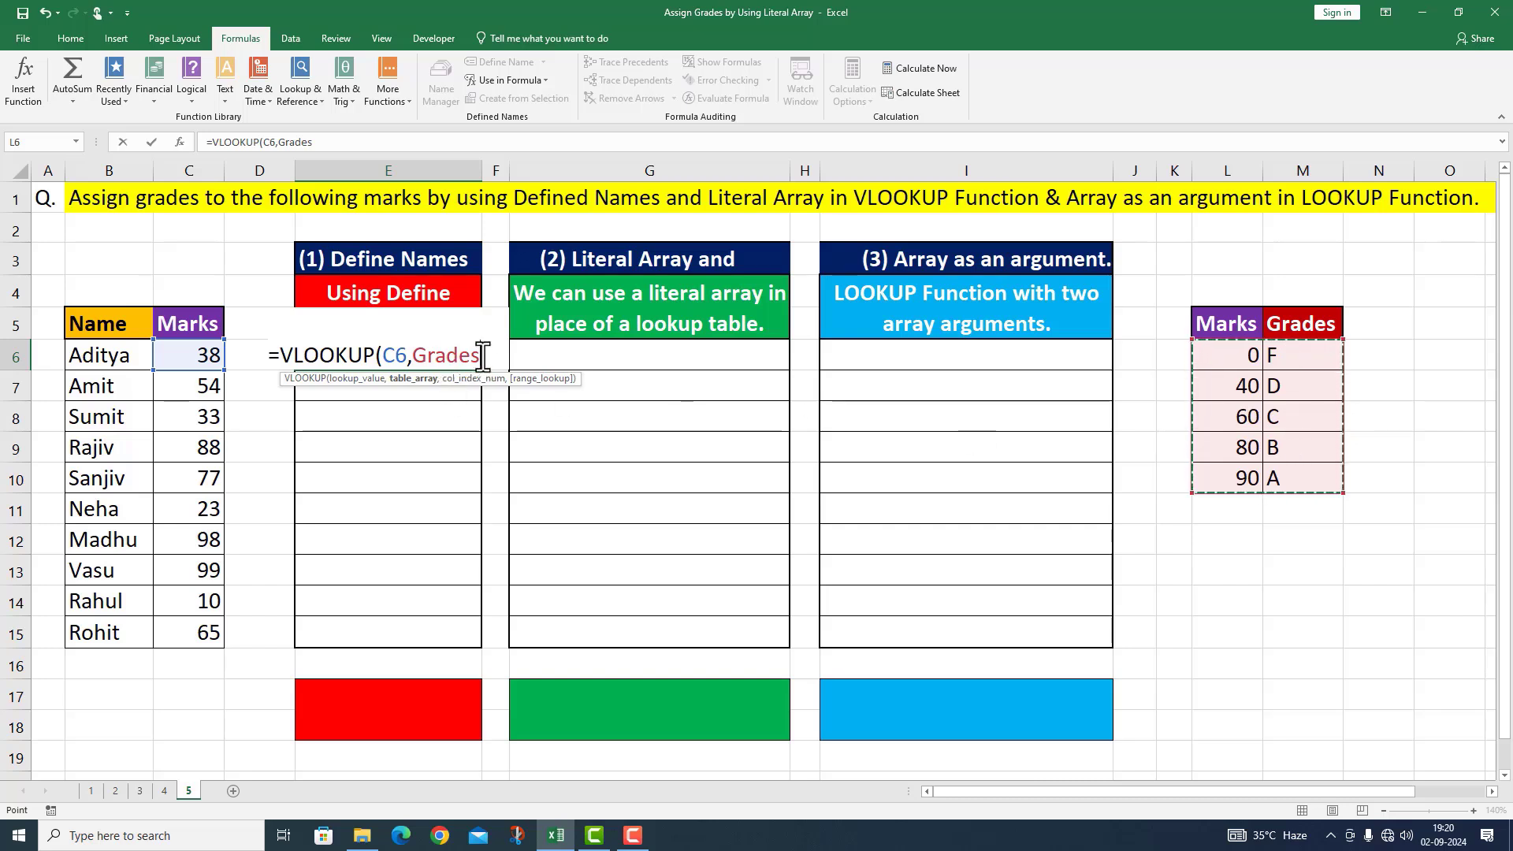
pyautogui.write(',')
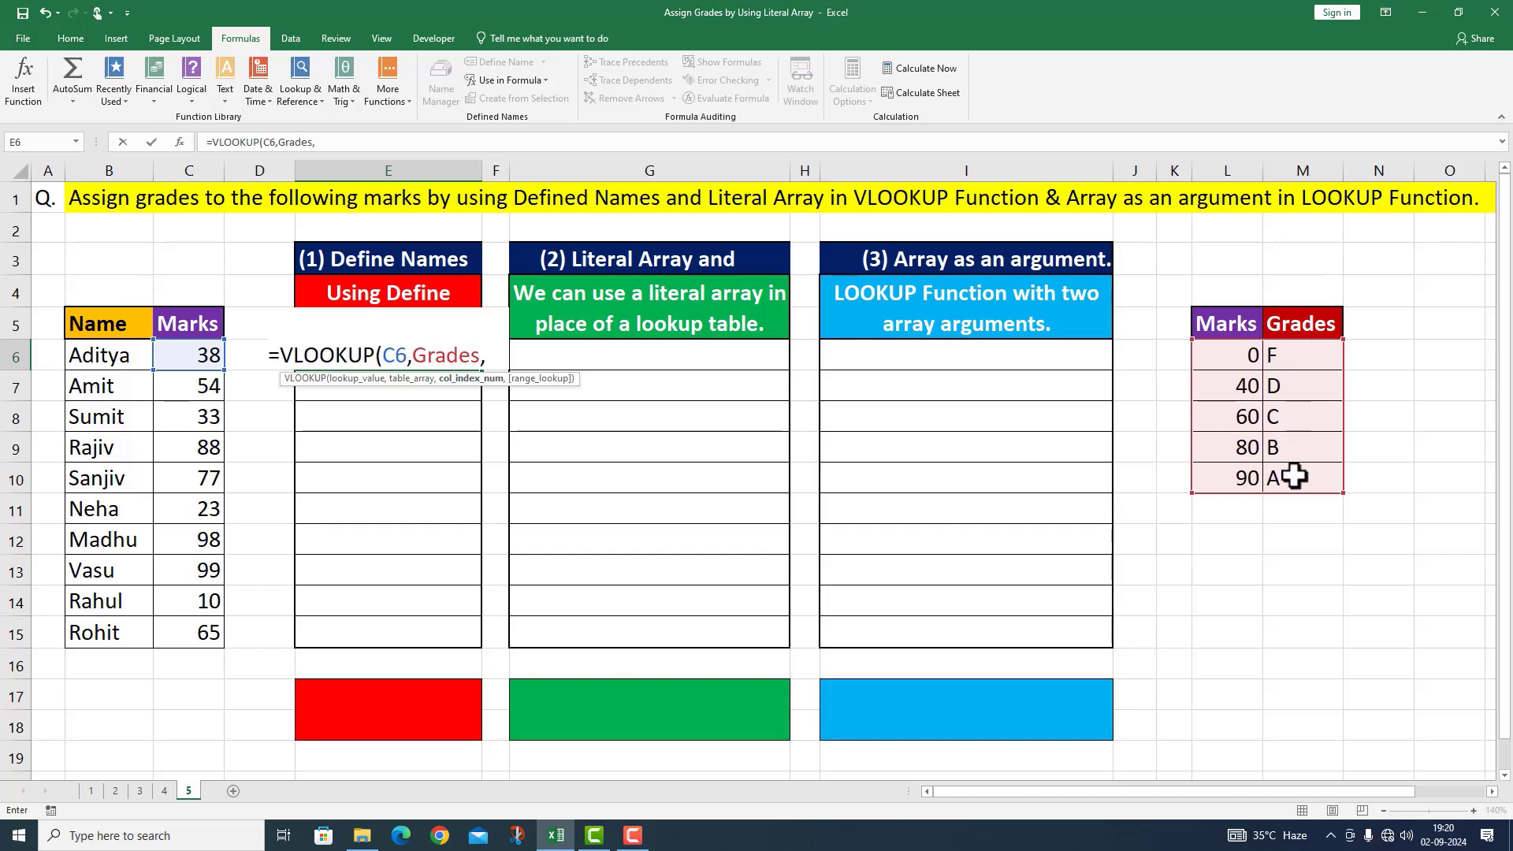
pyautogui.write('2')
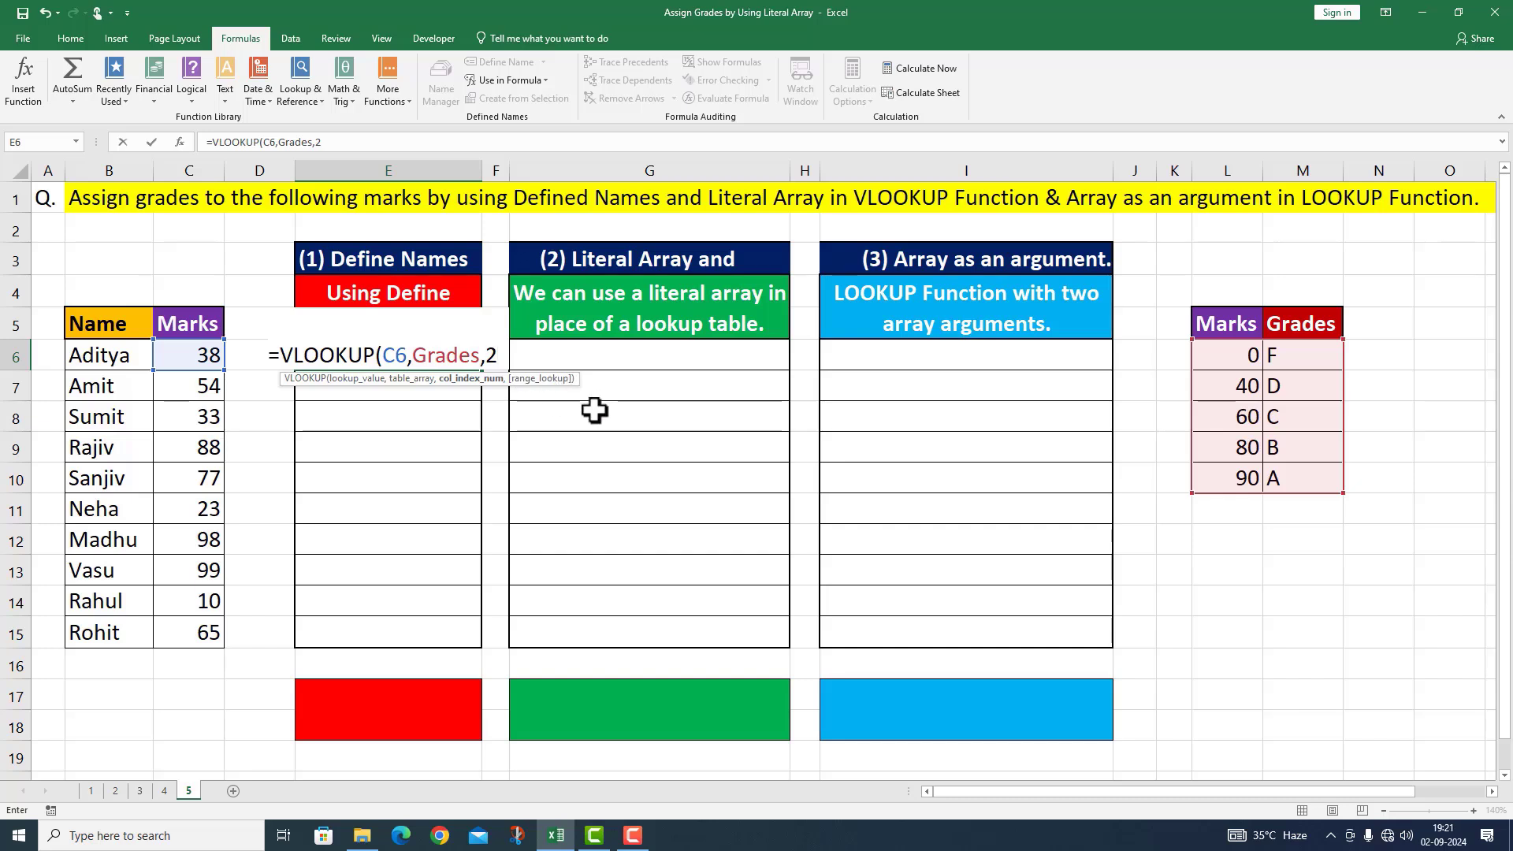
pyautogui.write(')')
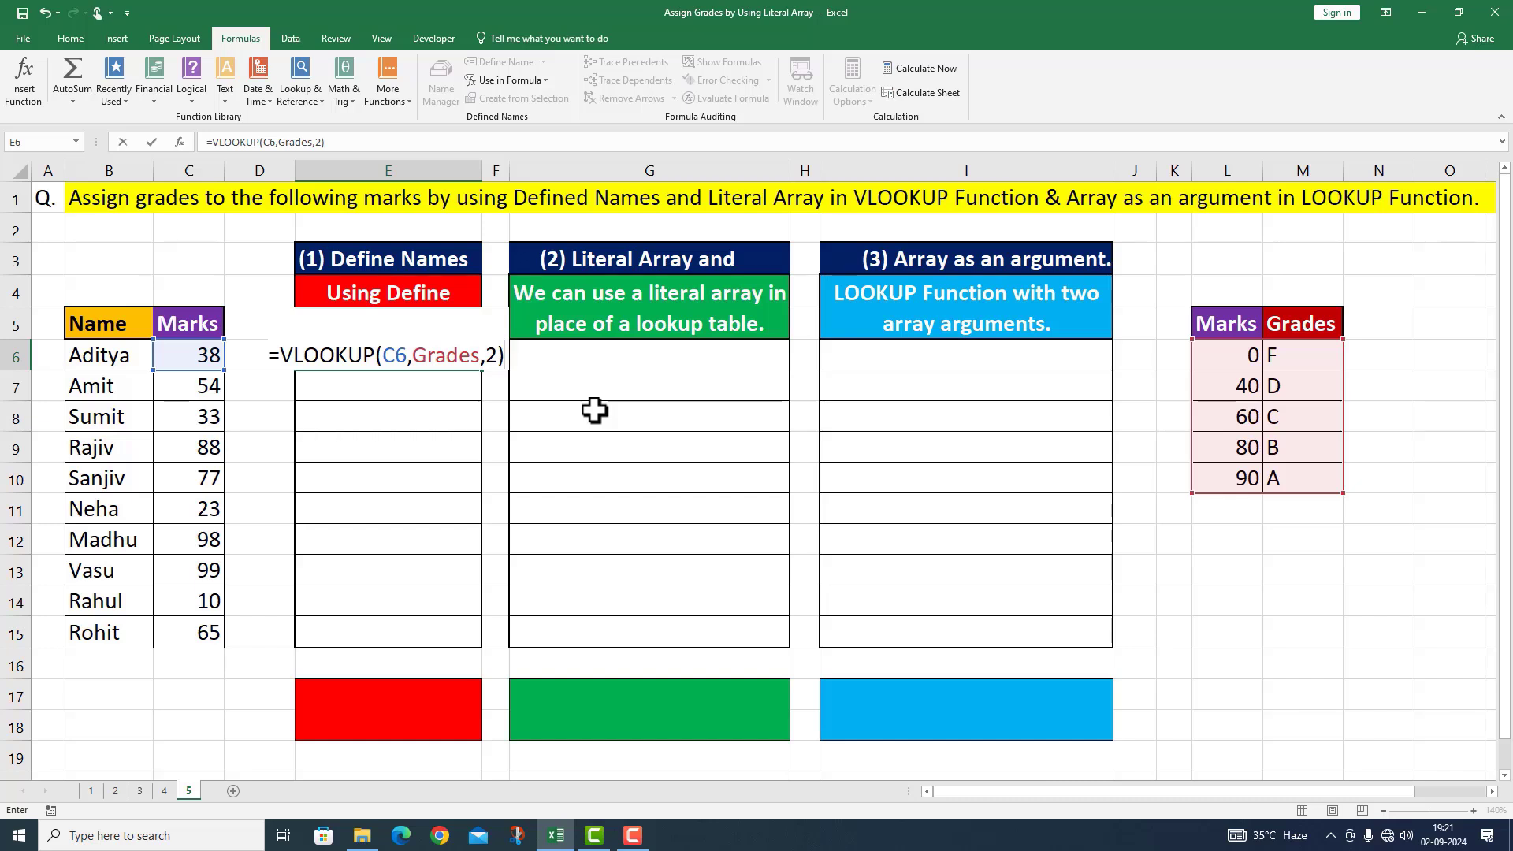
pyautogui.hotkey('ctrl', 'Return')
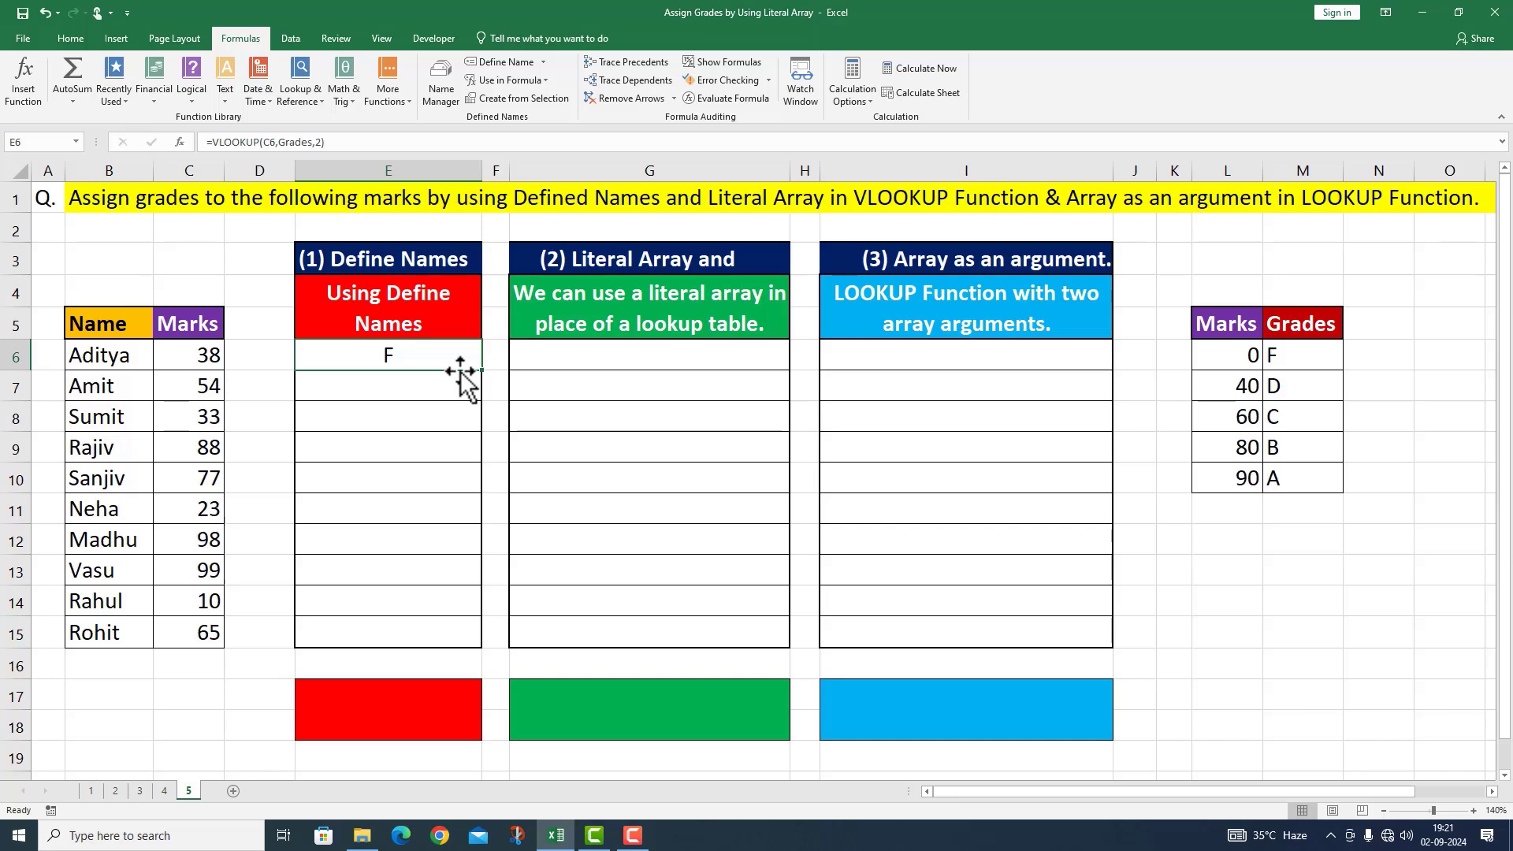
# Fill the E6 VLOOKUP formula down through E15 to grade all ten students
pyautogui.moveTo(482, 370); pyautogui.dragTo(470, 646)
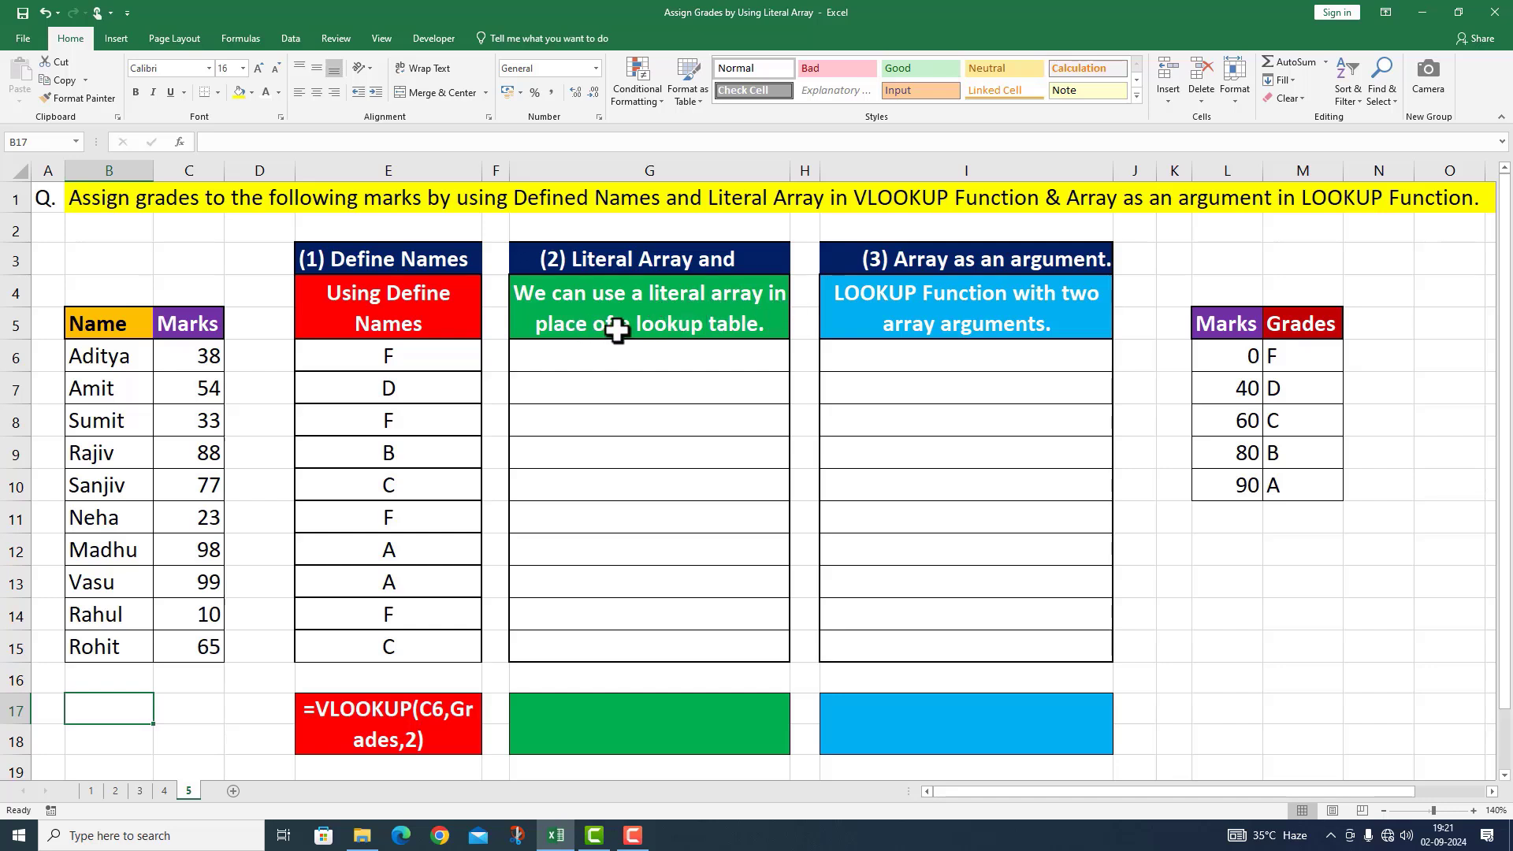
# Enter =VLOOKUP(C6,{0,"F";40,"D";60,"C";80,"B";90,"A"},2) in G6, returning grade F
pyautogui.click(578, 361)
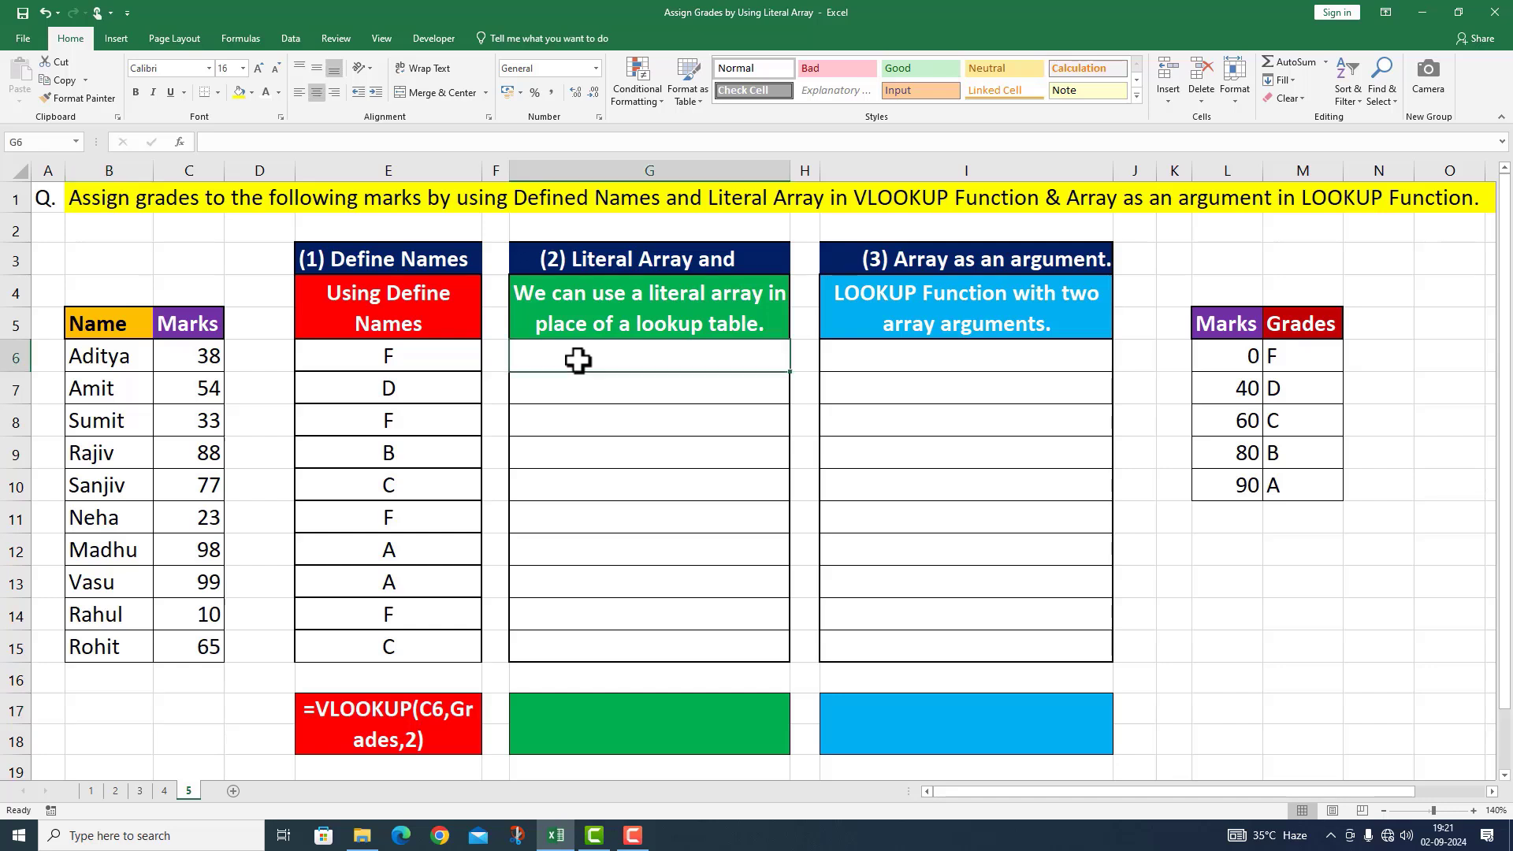
pyautogui.write('=')
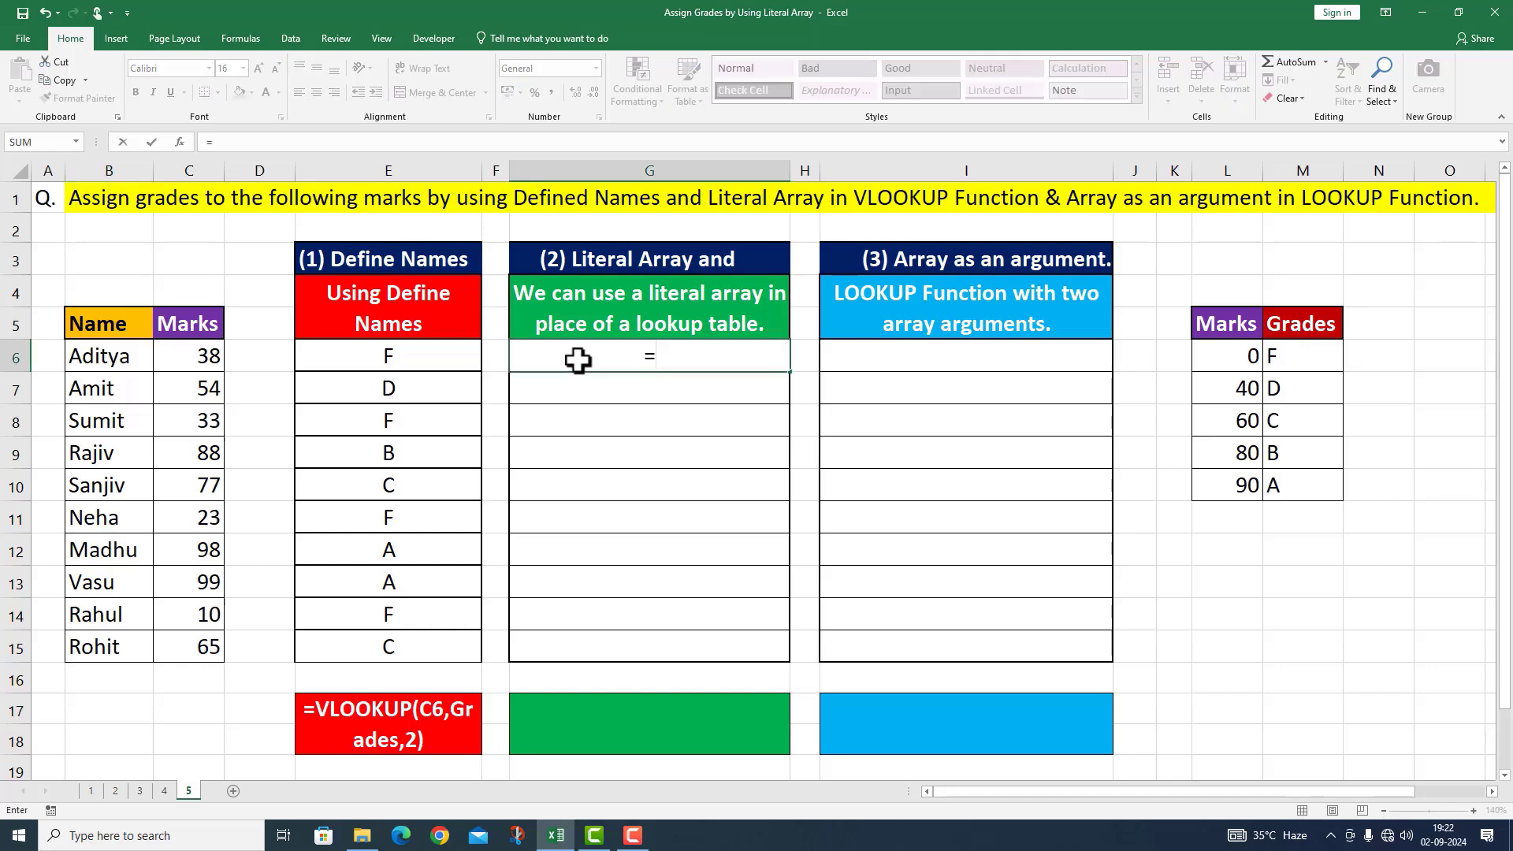
pyautogui.write('VLOOK')
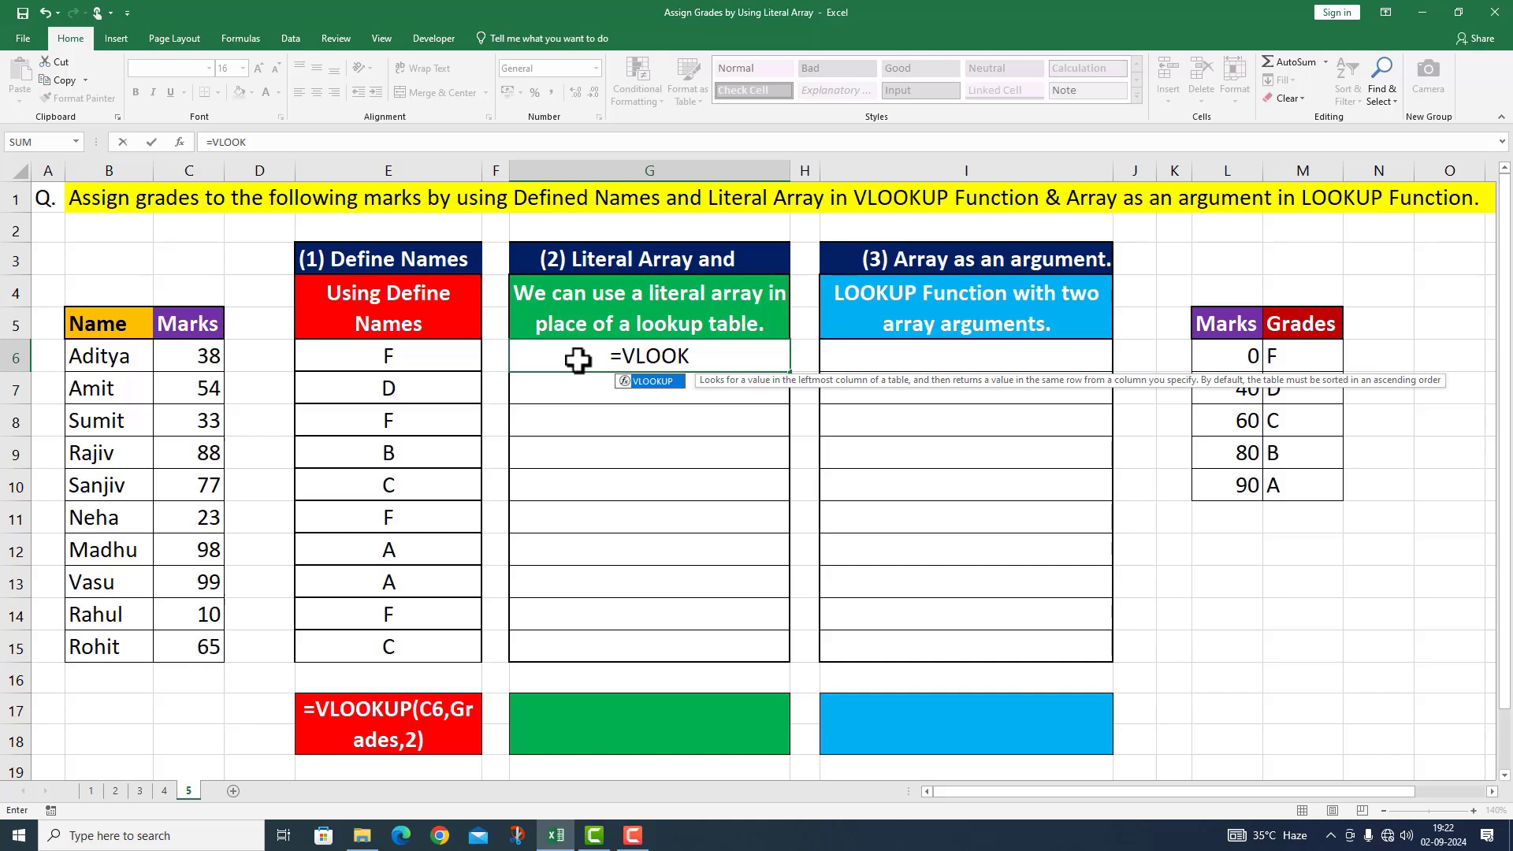
pyautogui.write('UP(')
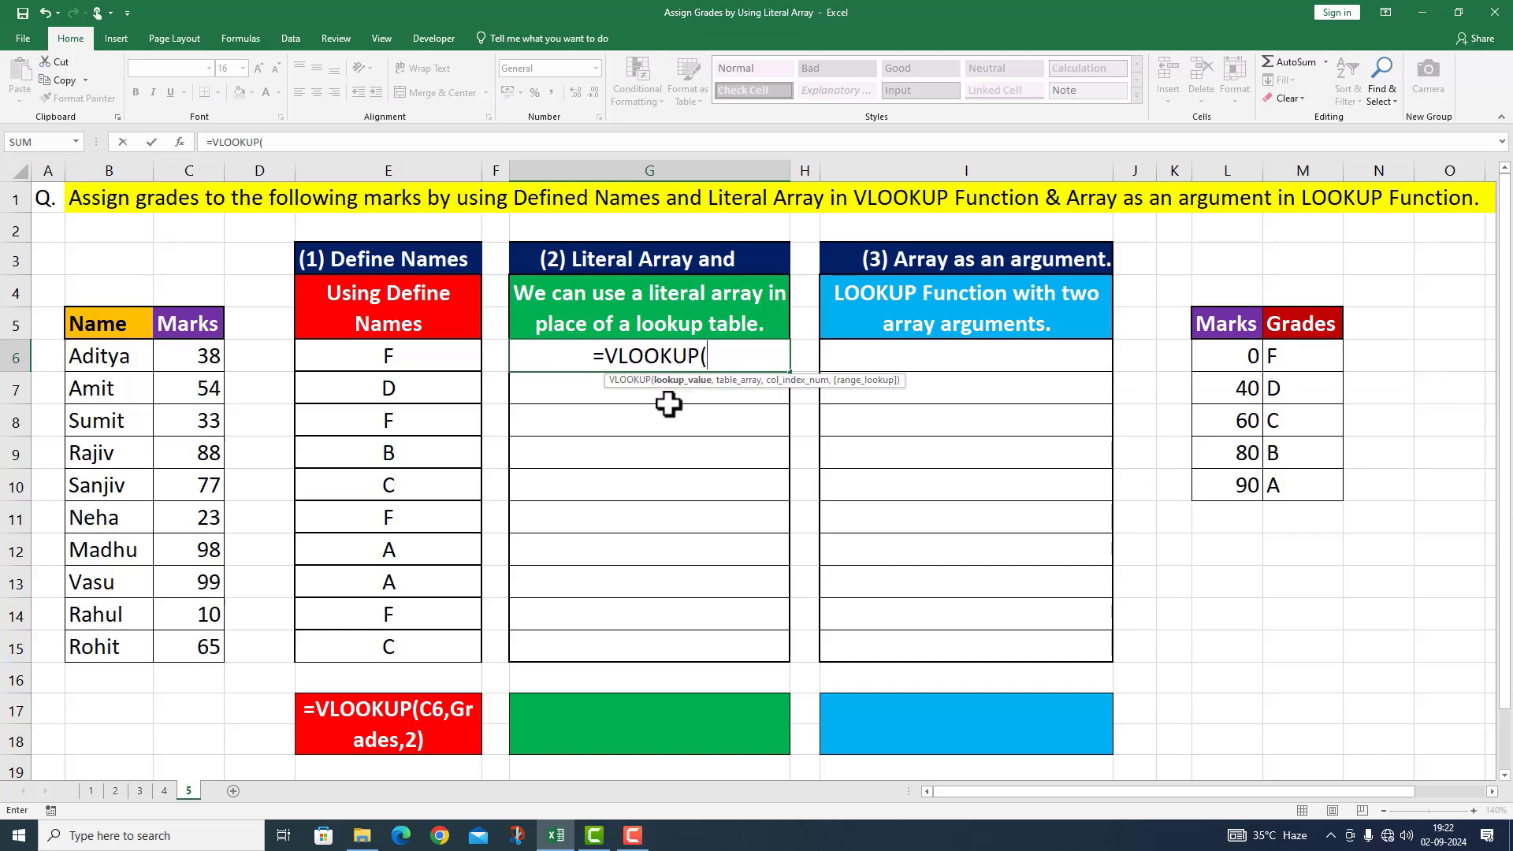
pyautogui.click(190, 350)
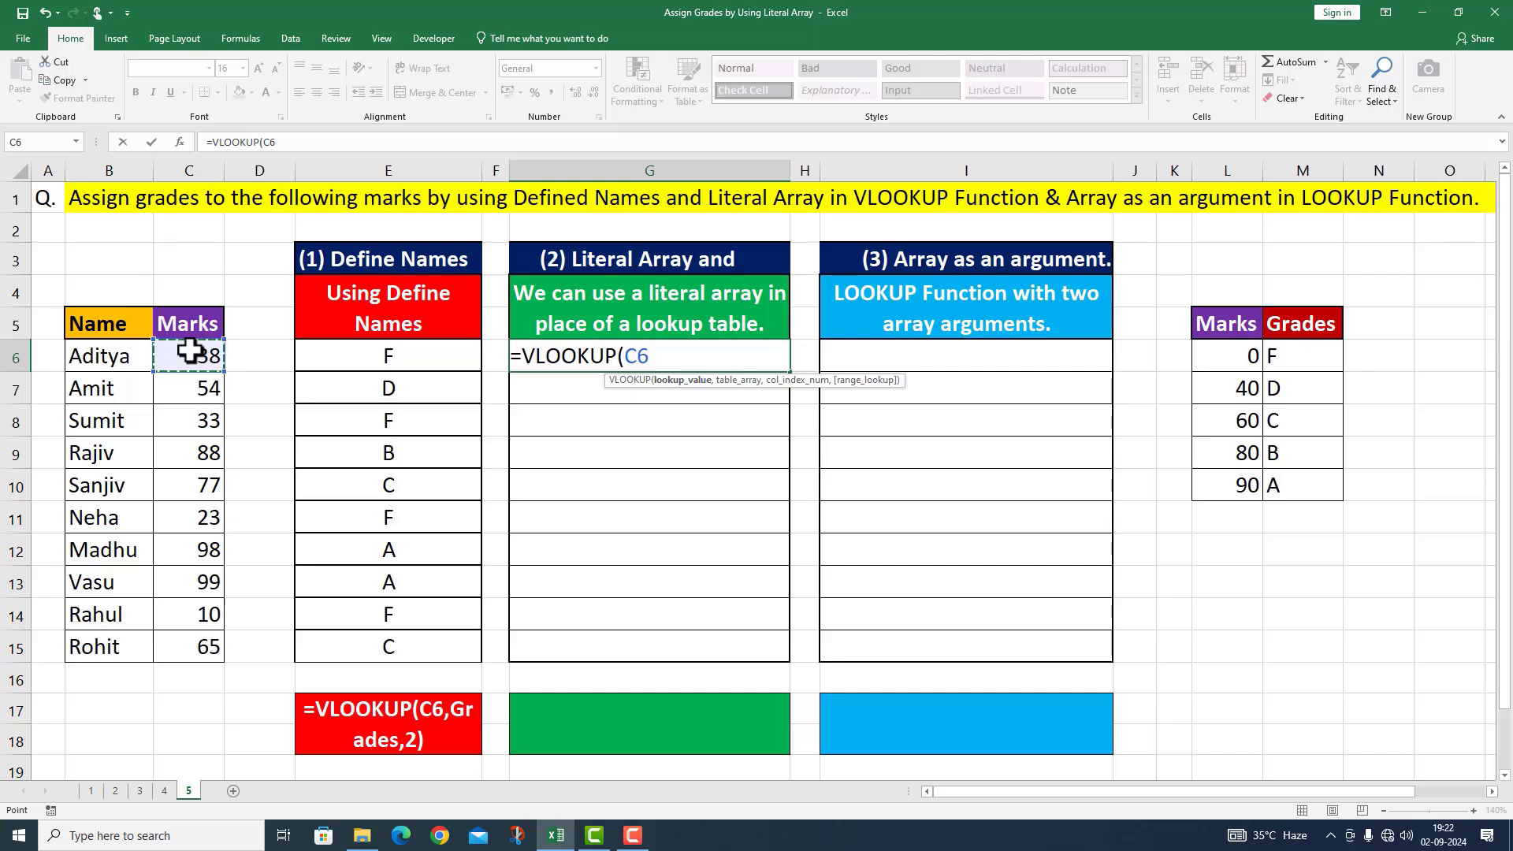
pyautogui.write(',{0,')
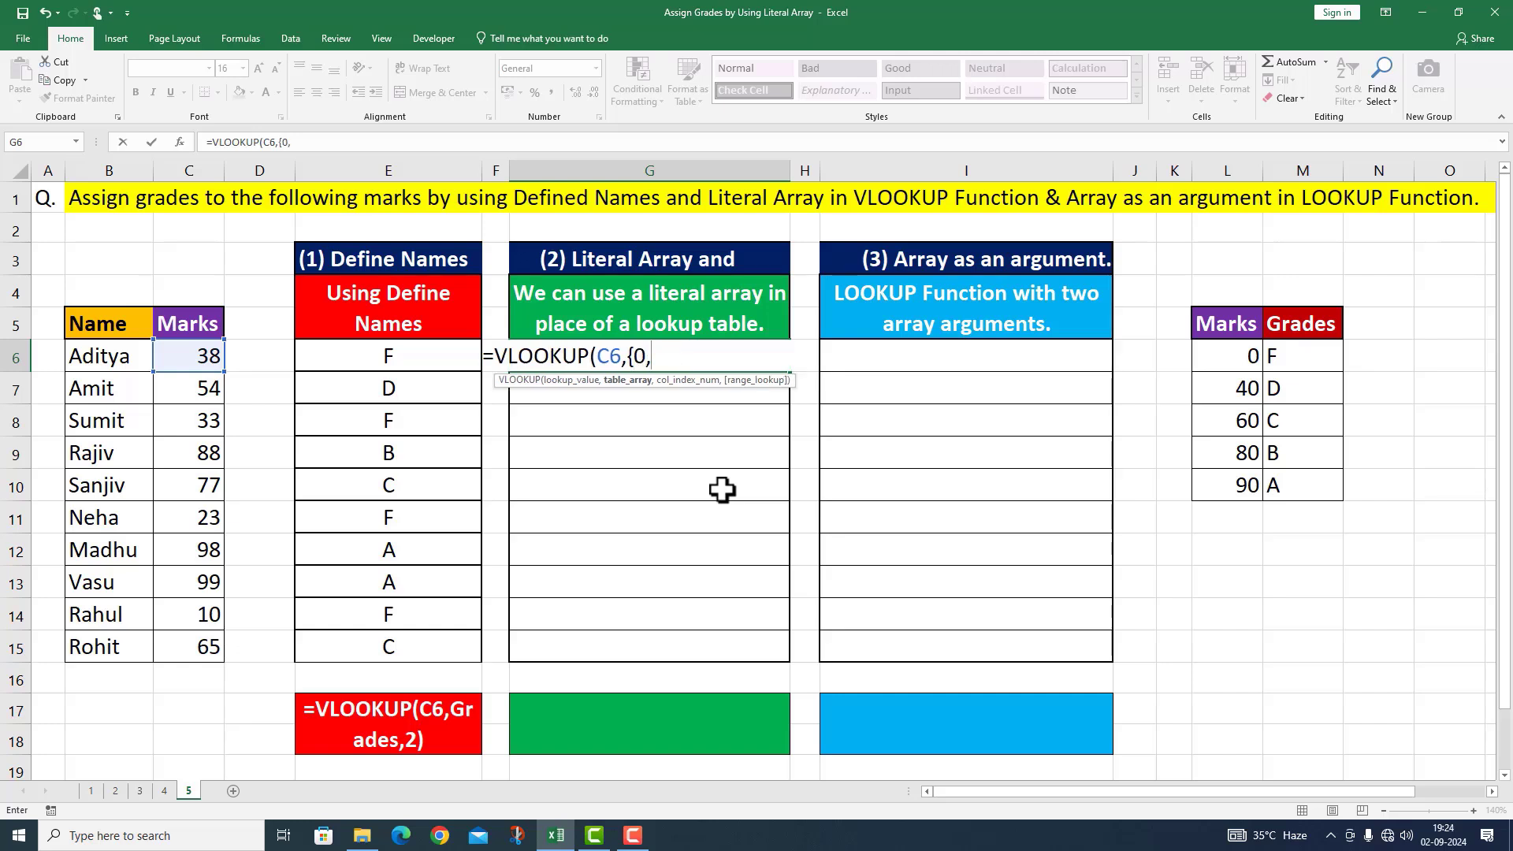
pyautogui.write('"F')
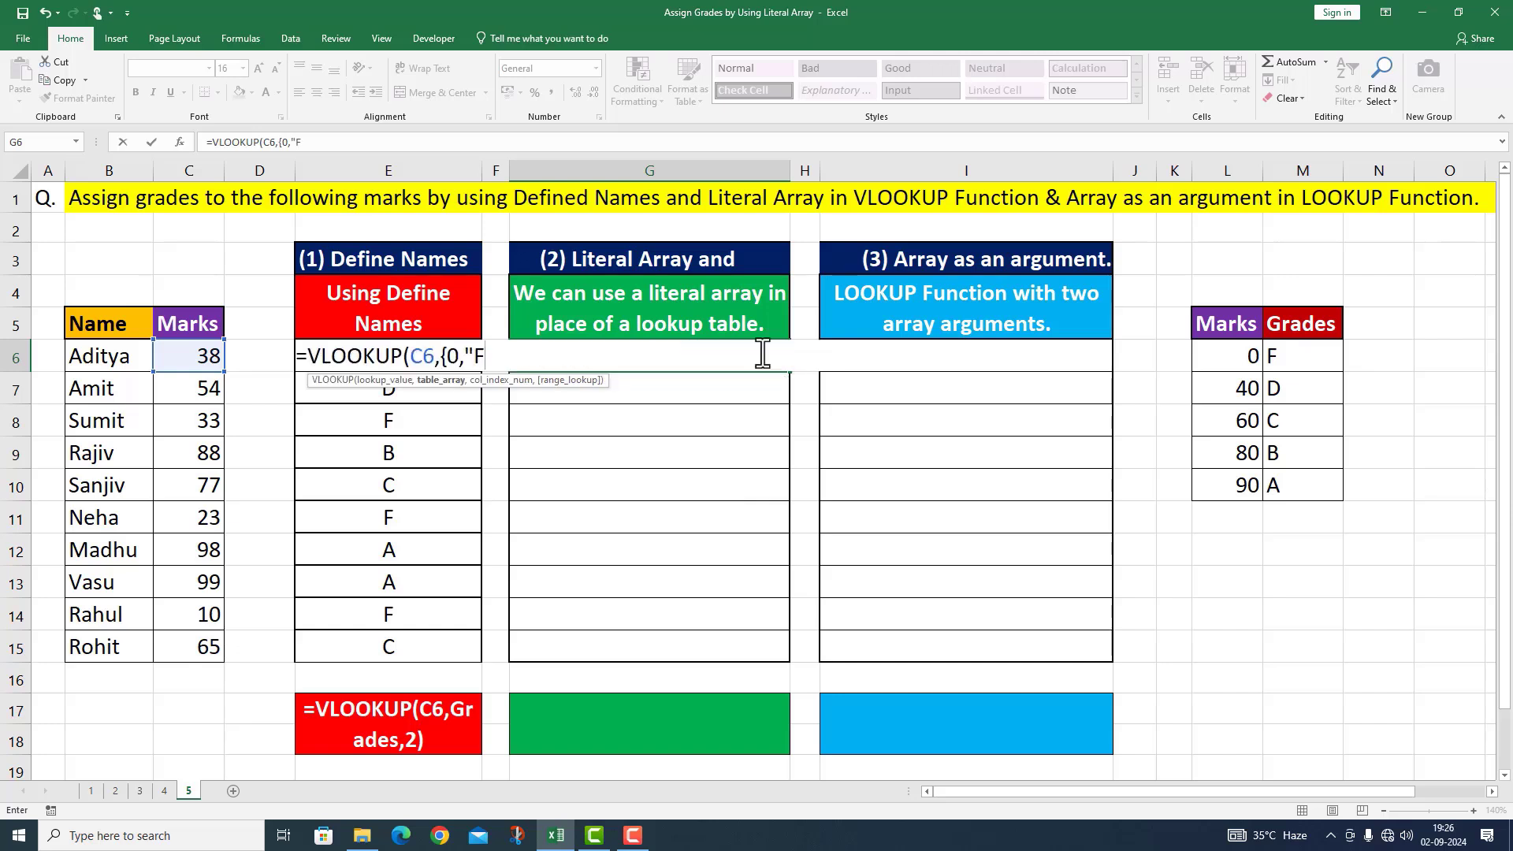
pyautogui.write('";40,"D";60')
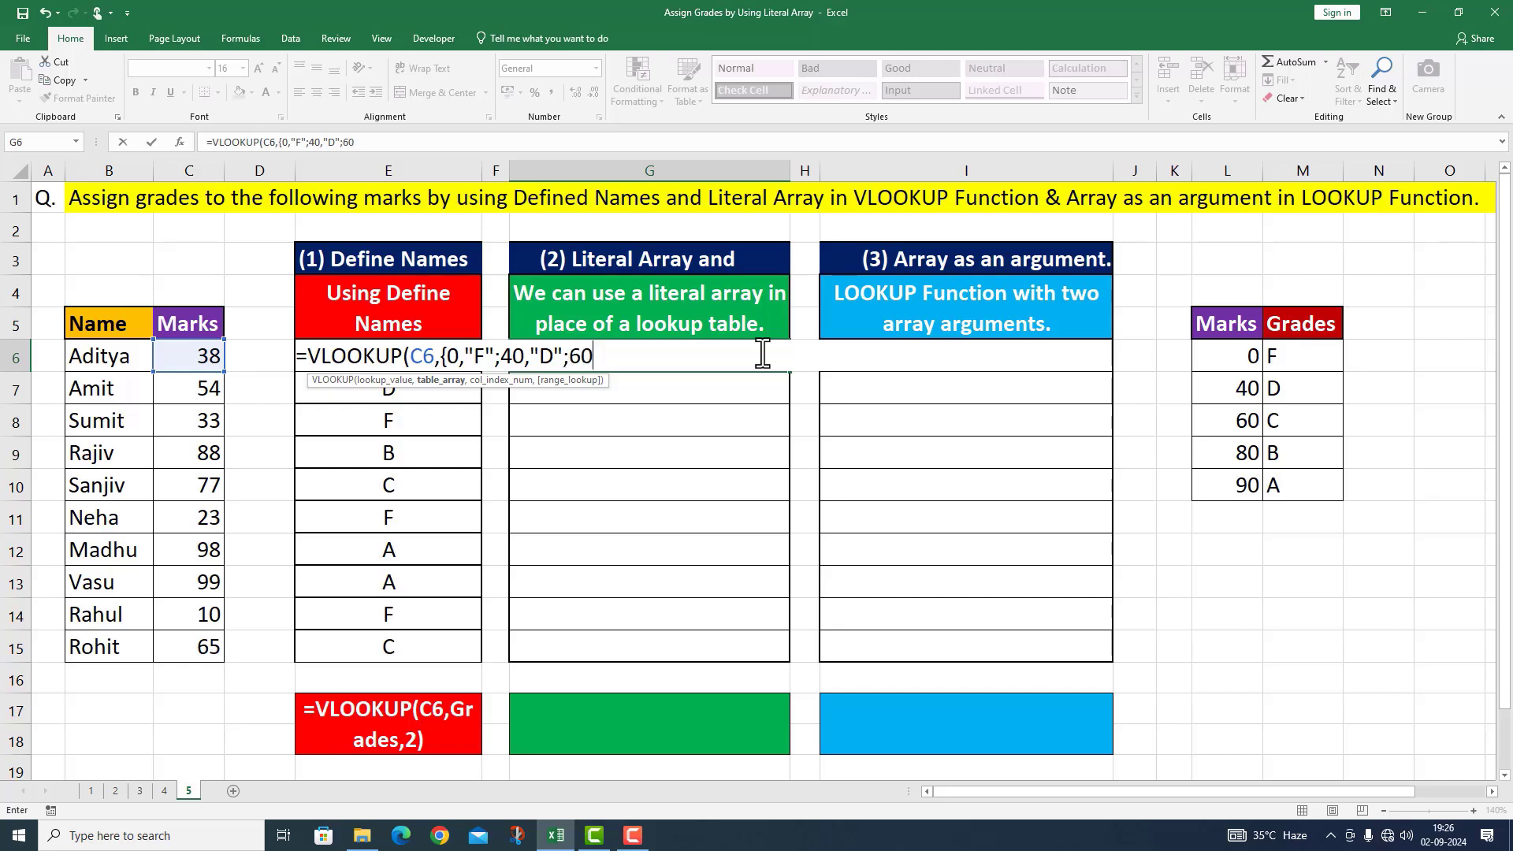
pyautogui.write(',"C";80,"B";90,"A"},2')
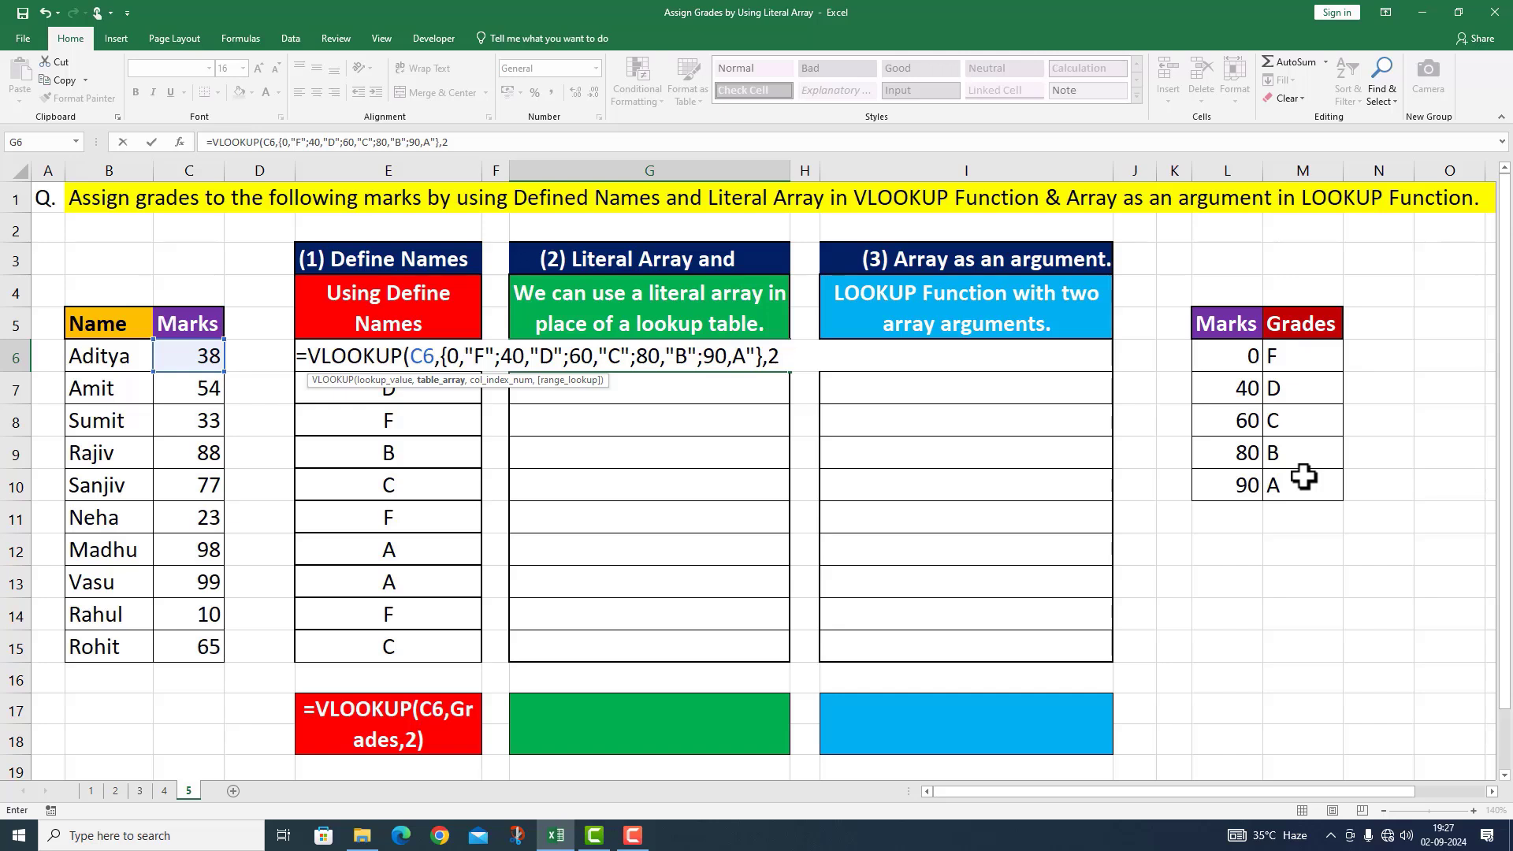
pyautogui.write(')')
pyautogui.press('Return')
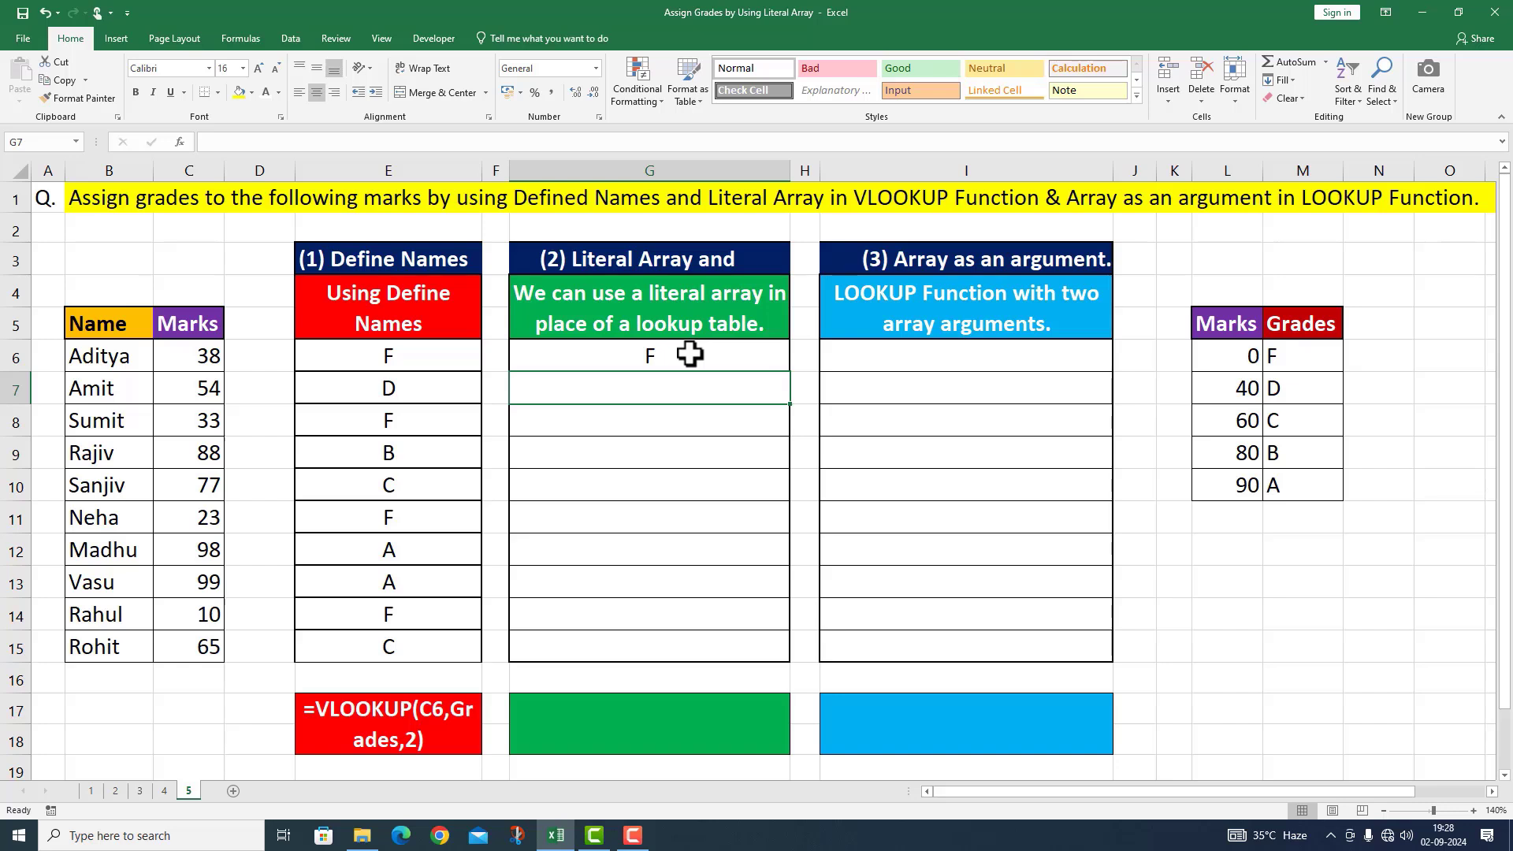
# Fill G6's literal-array formula down to G15 and paste its formula text into G17
pyautogui.click(694, 353)
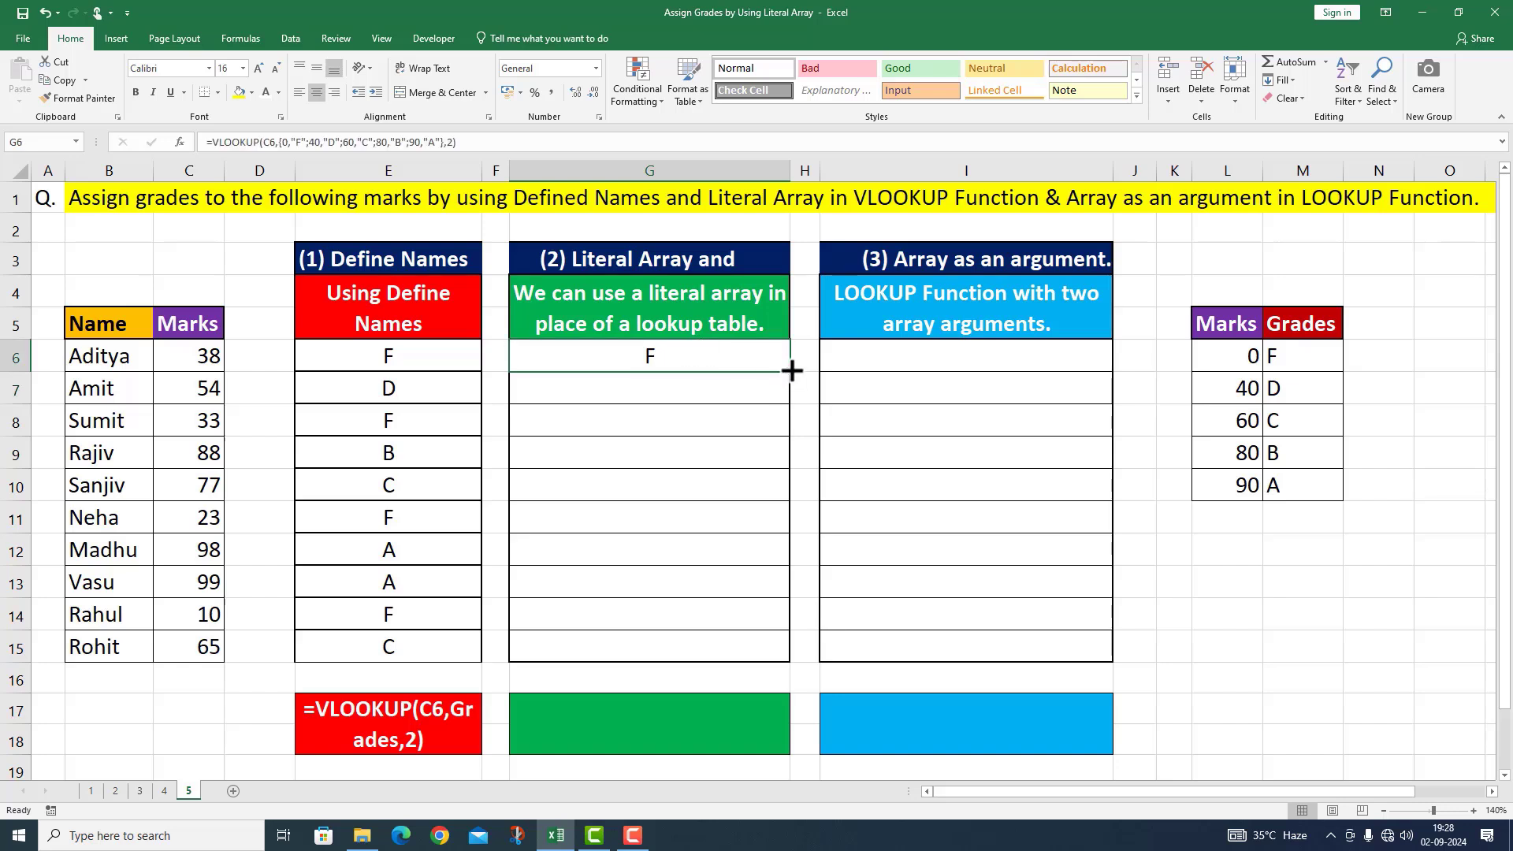
pyautogui.moveTo(789, 372); pyautogui.dragTo(789, 673)
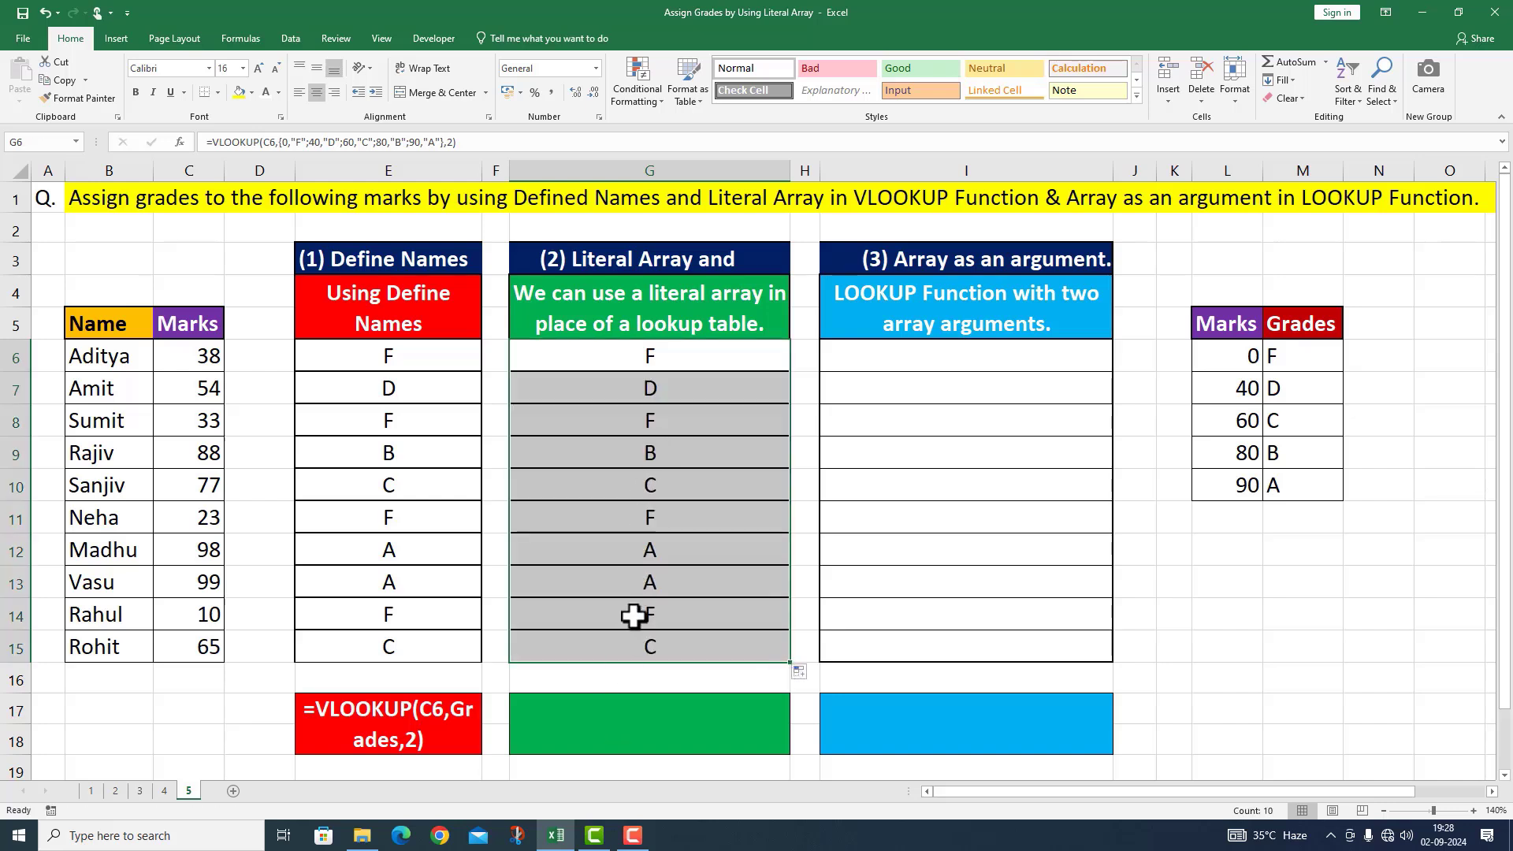
pyautogui.click(607, 722)
pyautogui.write('=VLOOKUP(C6,{0,"F";40,"D";60,"C";80,"B";90,"A"},2)')
pyautogui.press('Return')
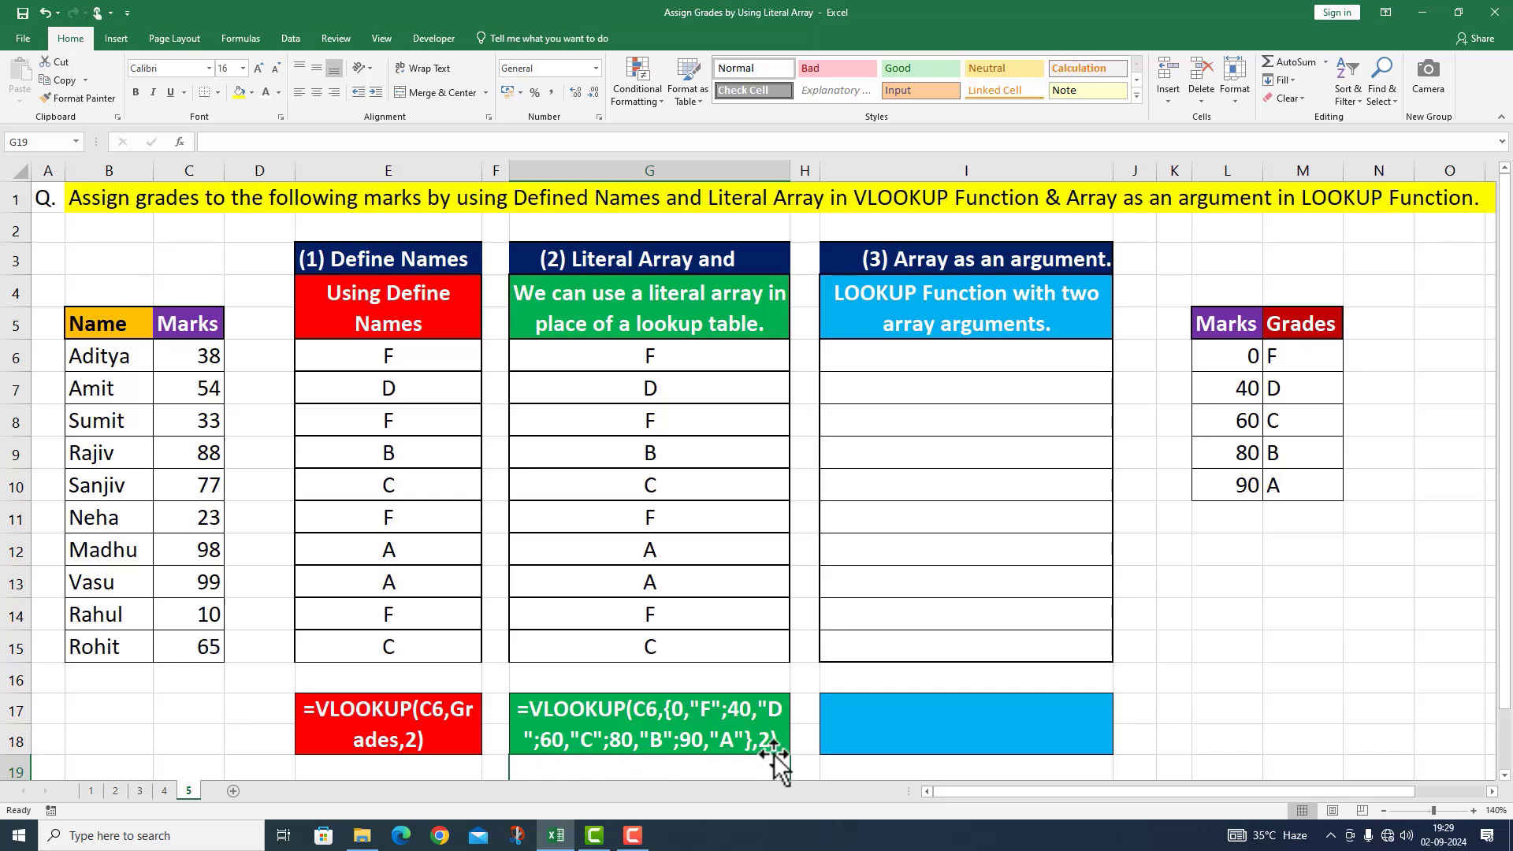
pyautogui.doubleClick(907, 357)
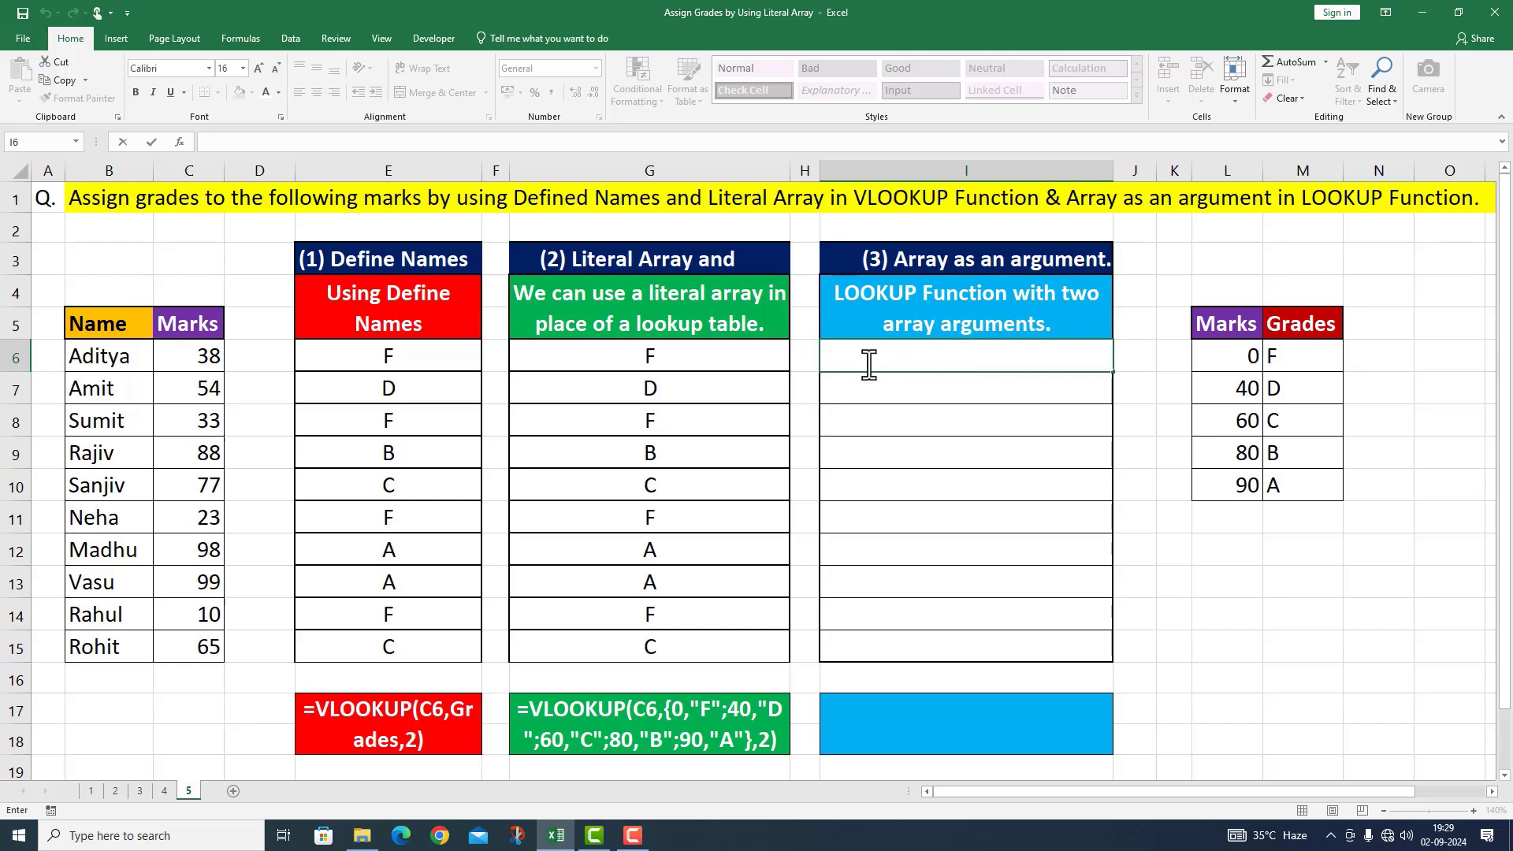
# Enter =LOOKUP(C6,{0,40,60,80,90},{"F","D","C","B","A"}) in I6, returning grade F
pyautogui.write('=LOOKU')
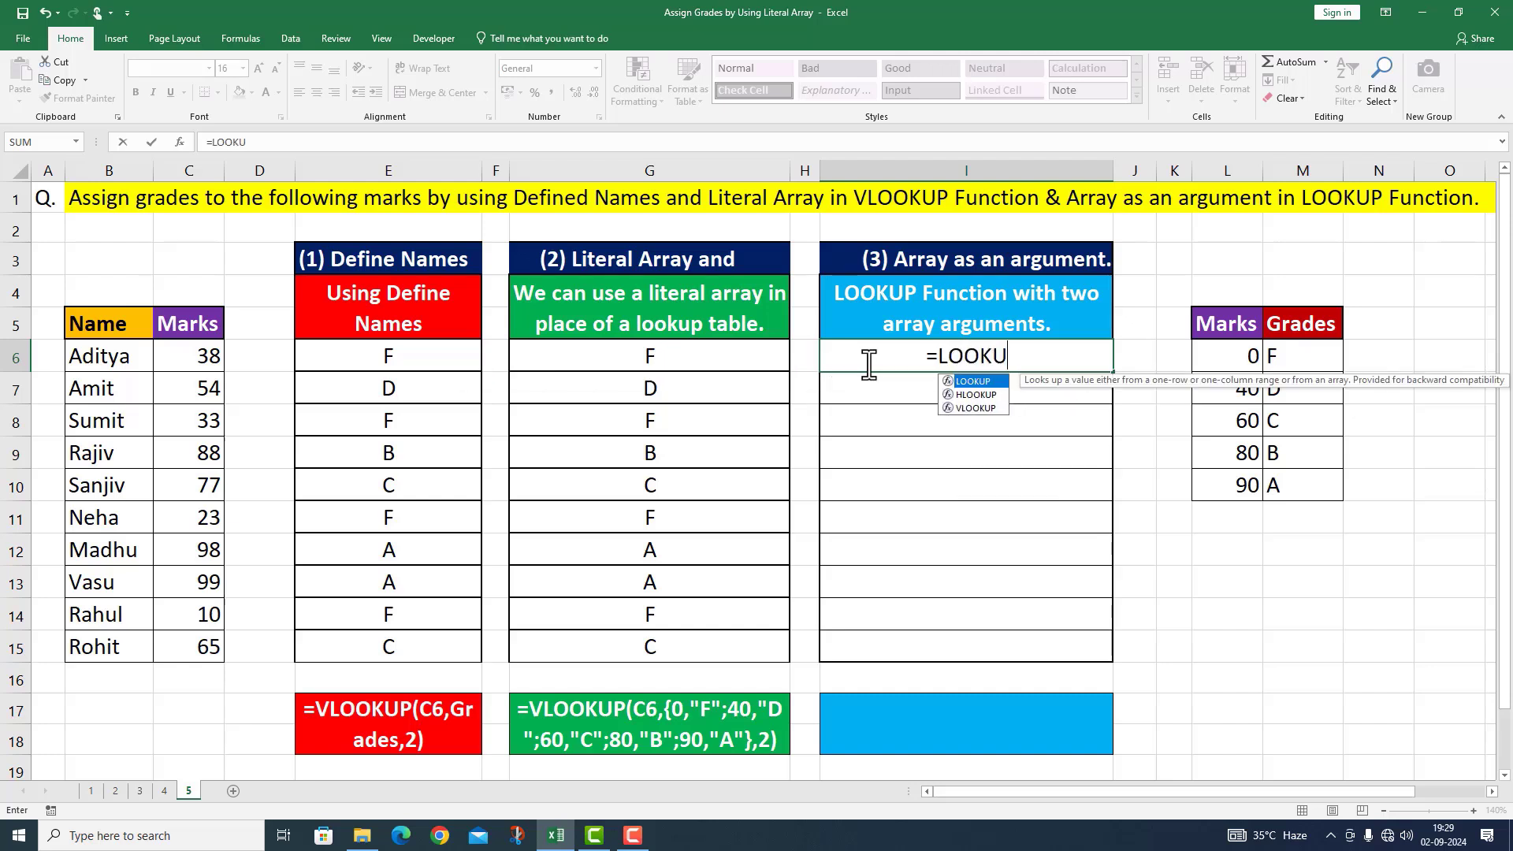
pyautogui.write('P(')
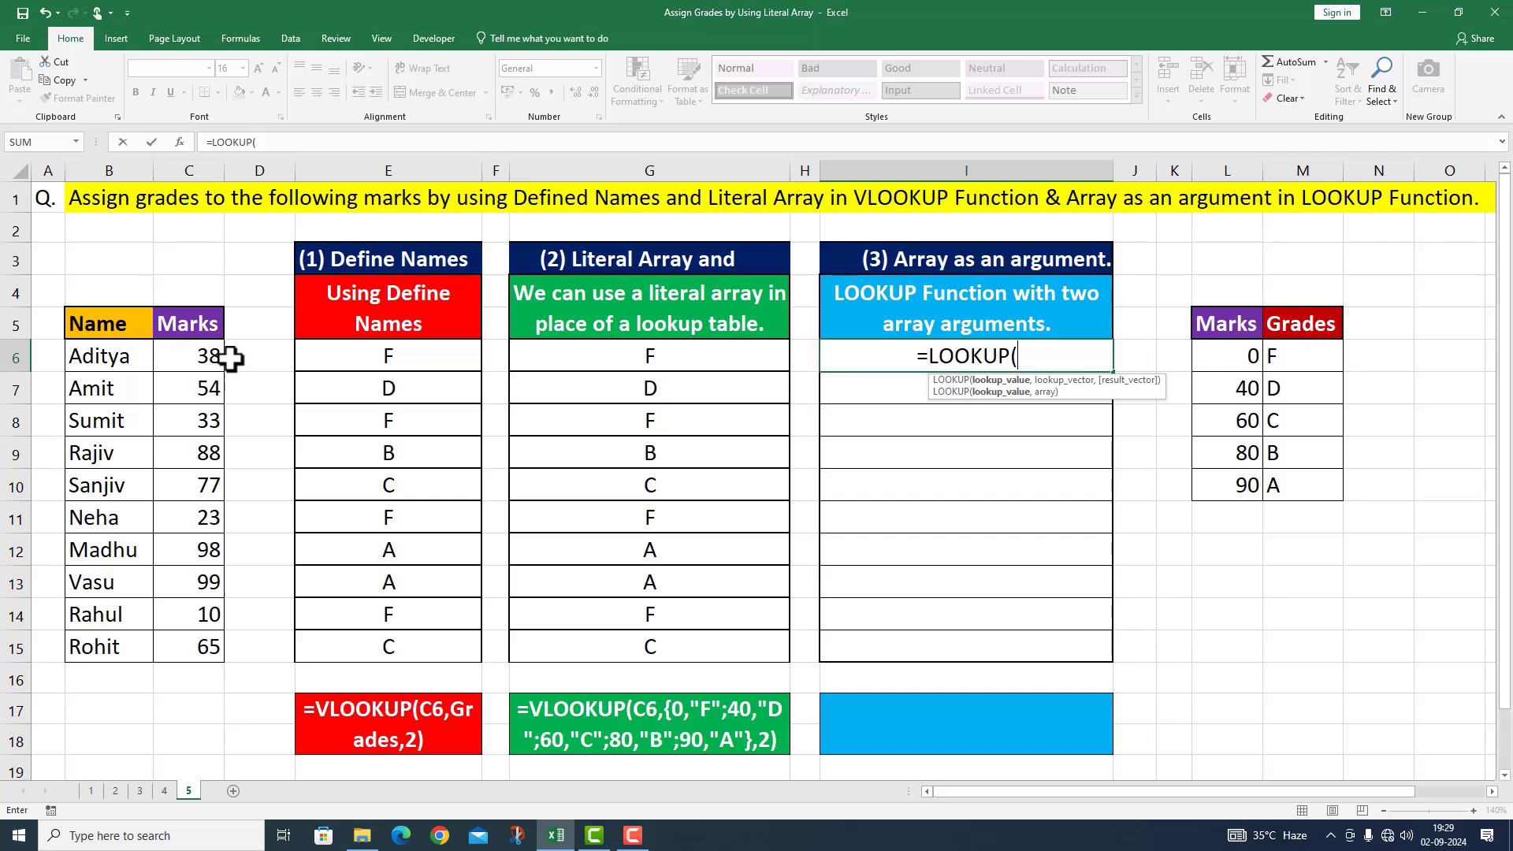
pyautogui.click(206, 355)
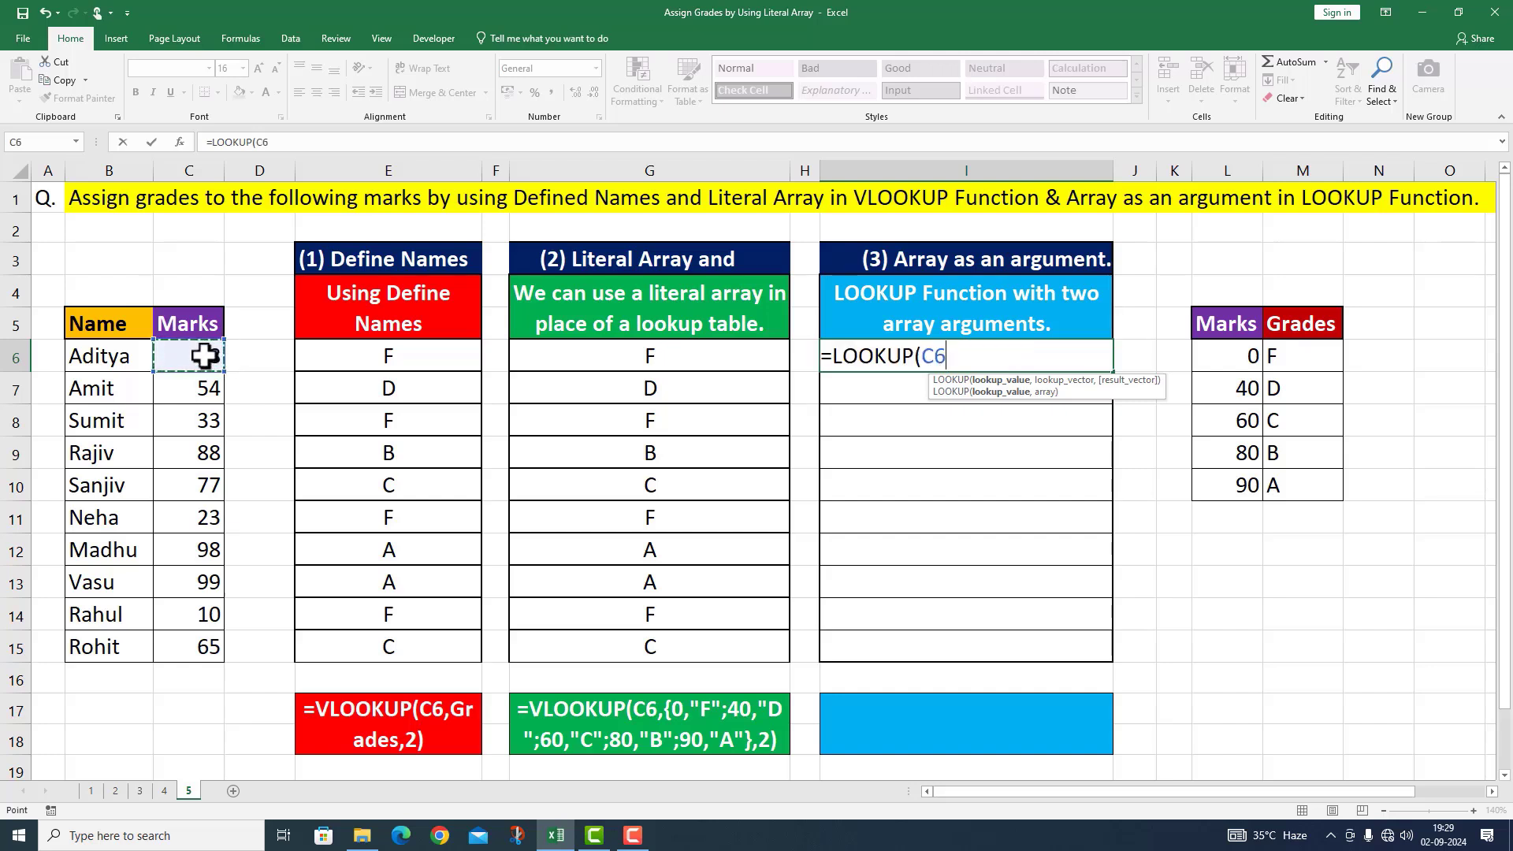
pyautogui.write(',')
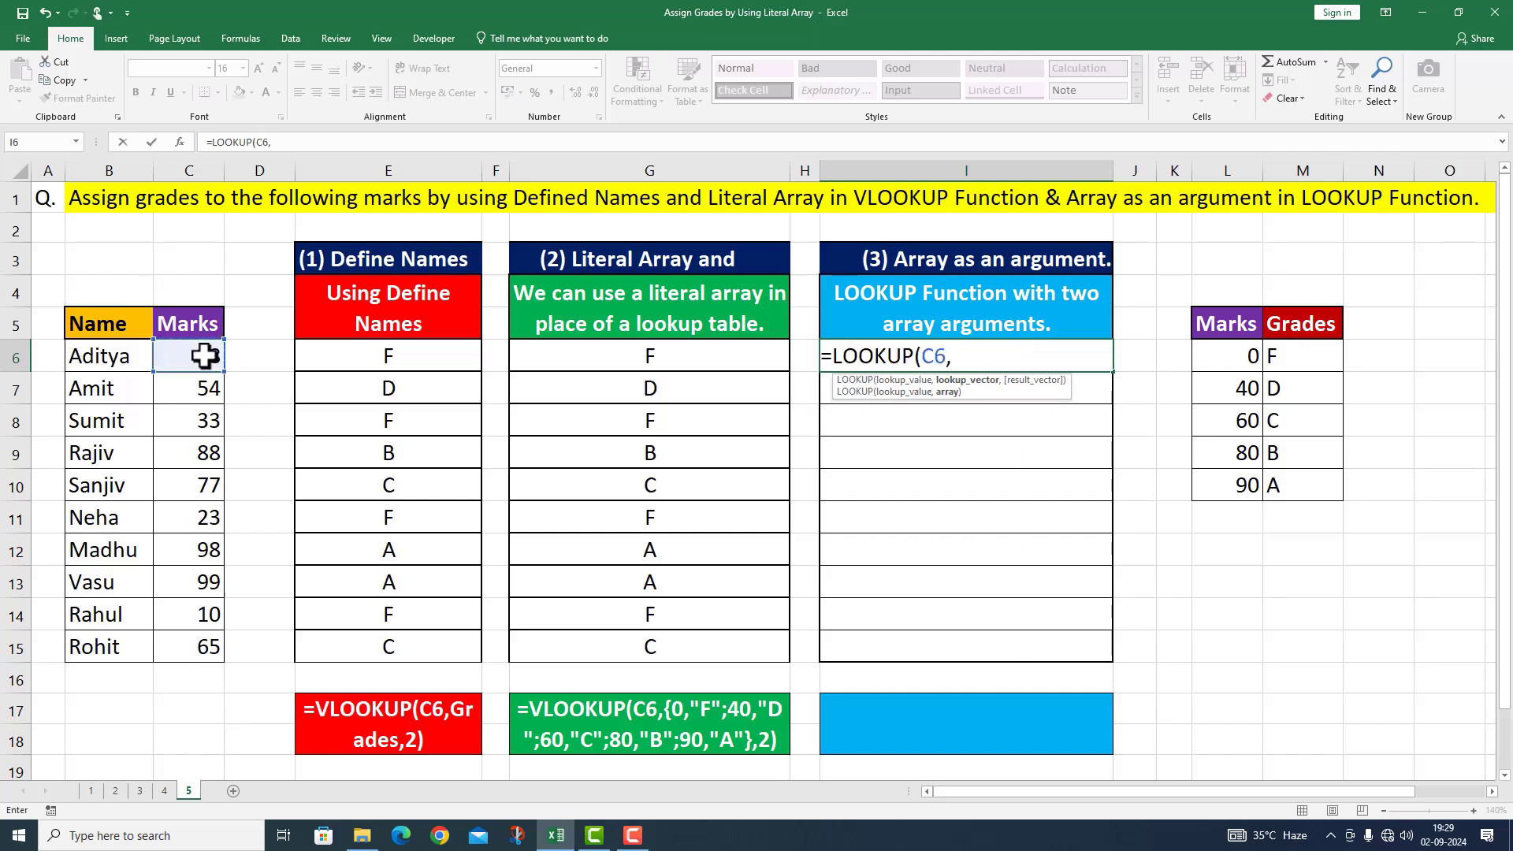
pyautogui.write('{0,40,60')
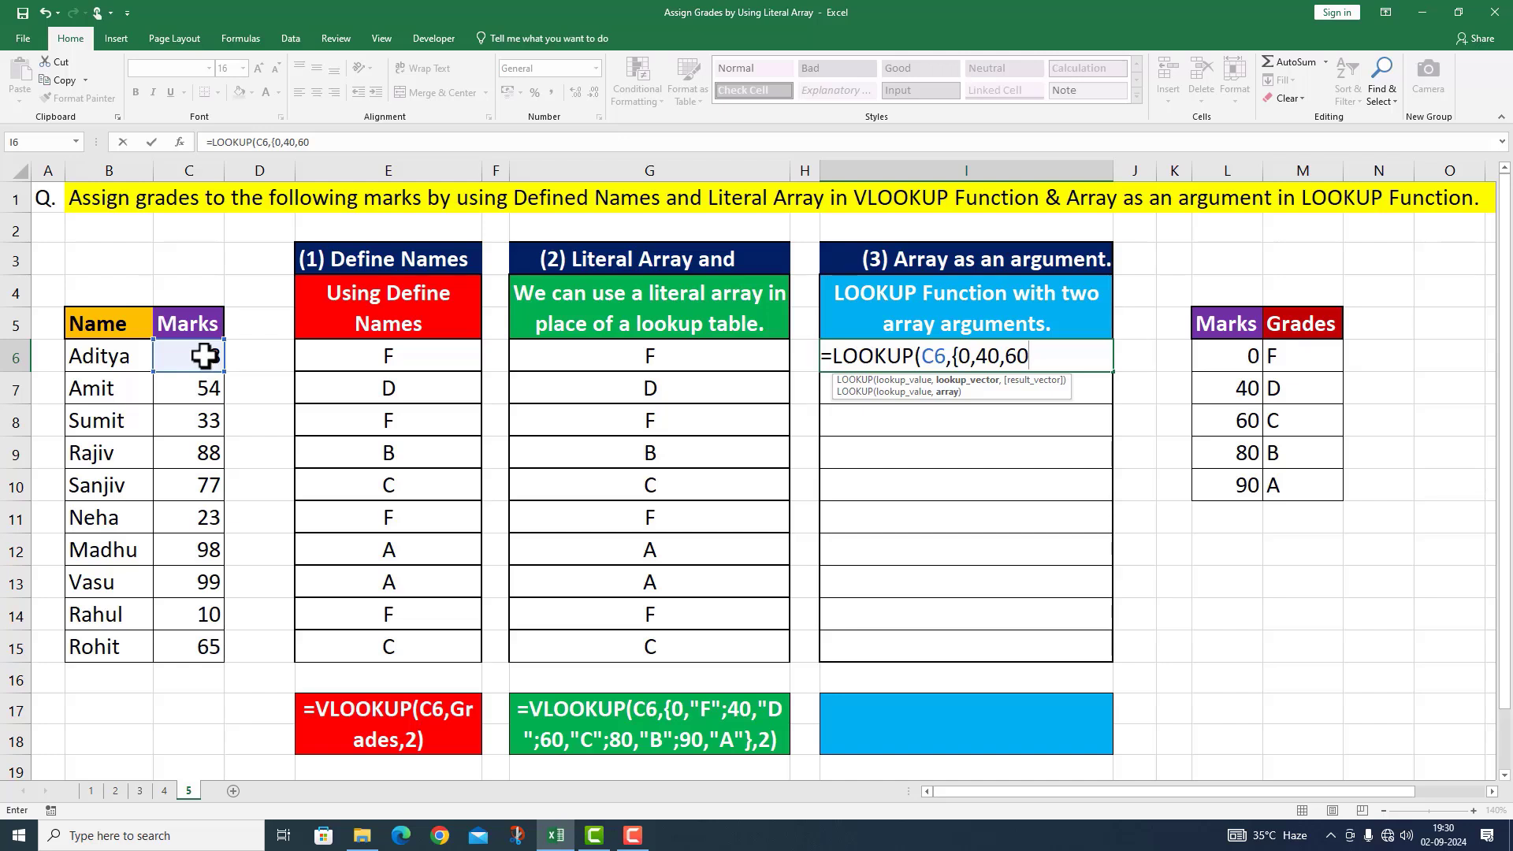
pyautogui.write(',80,90},{')
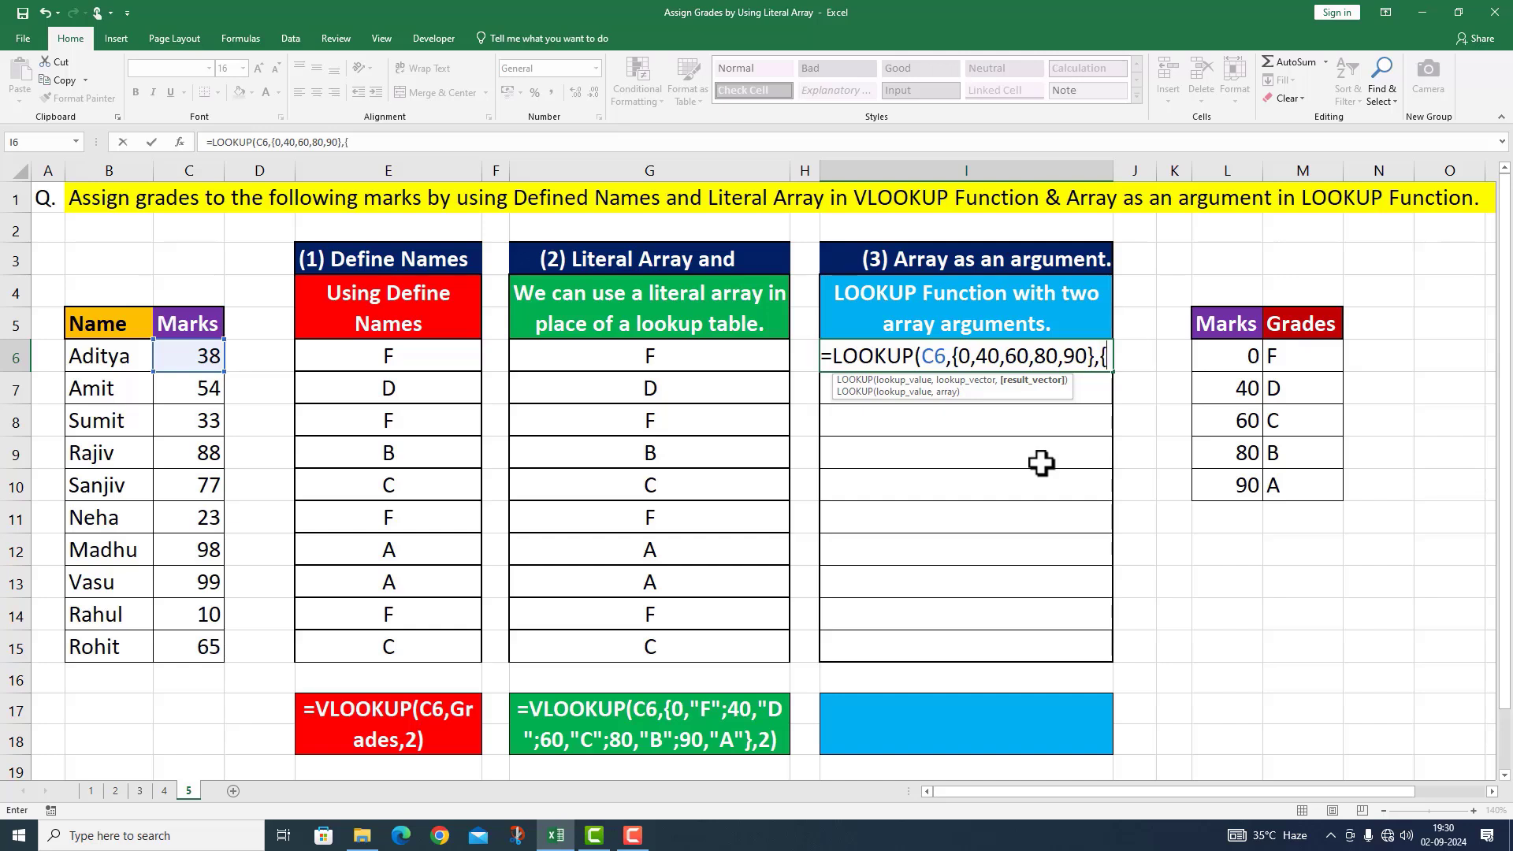
pyautogui.write('"F')
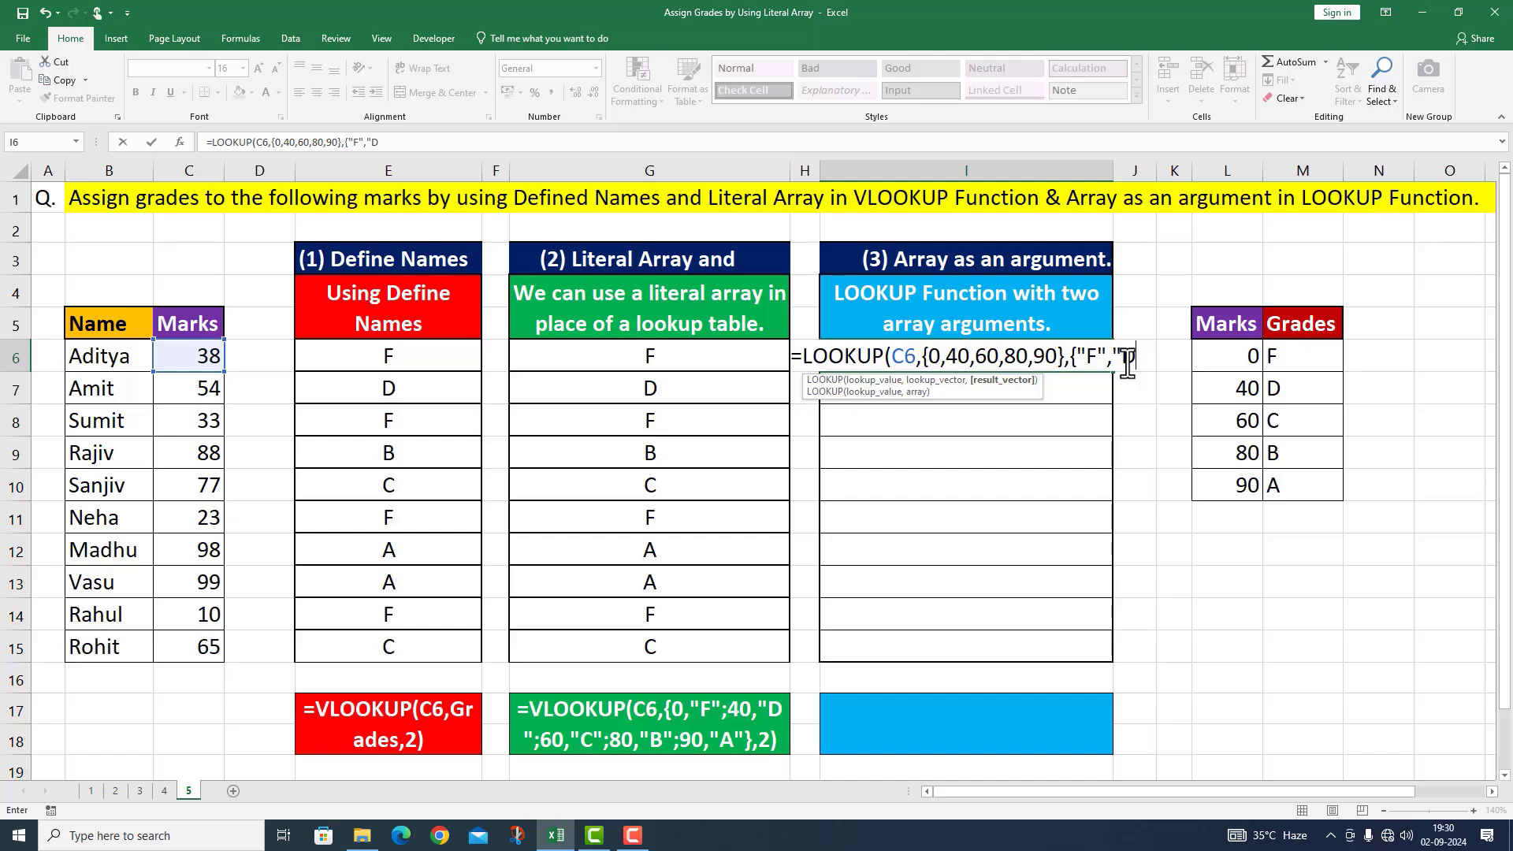
pyautogui.write('",')
pyautogui.write('",')
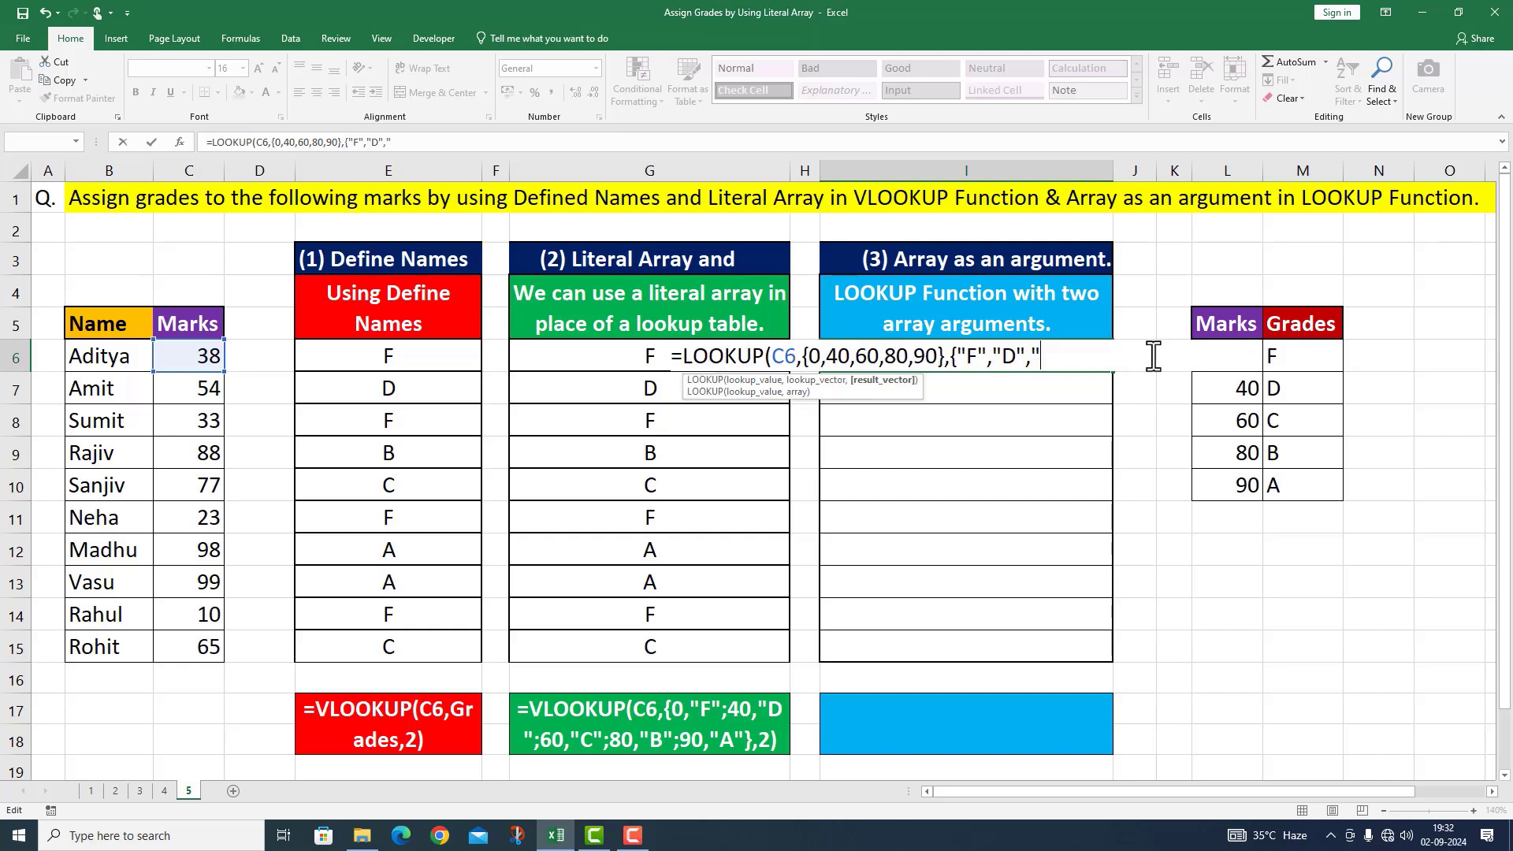
pyautogui.write('C","B","A"})')
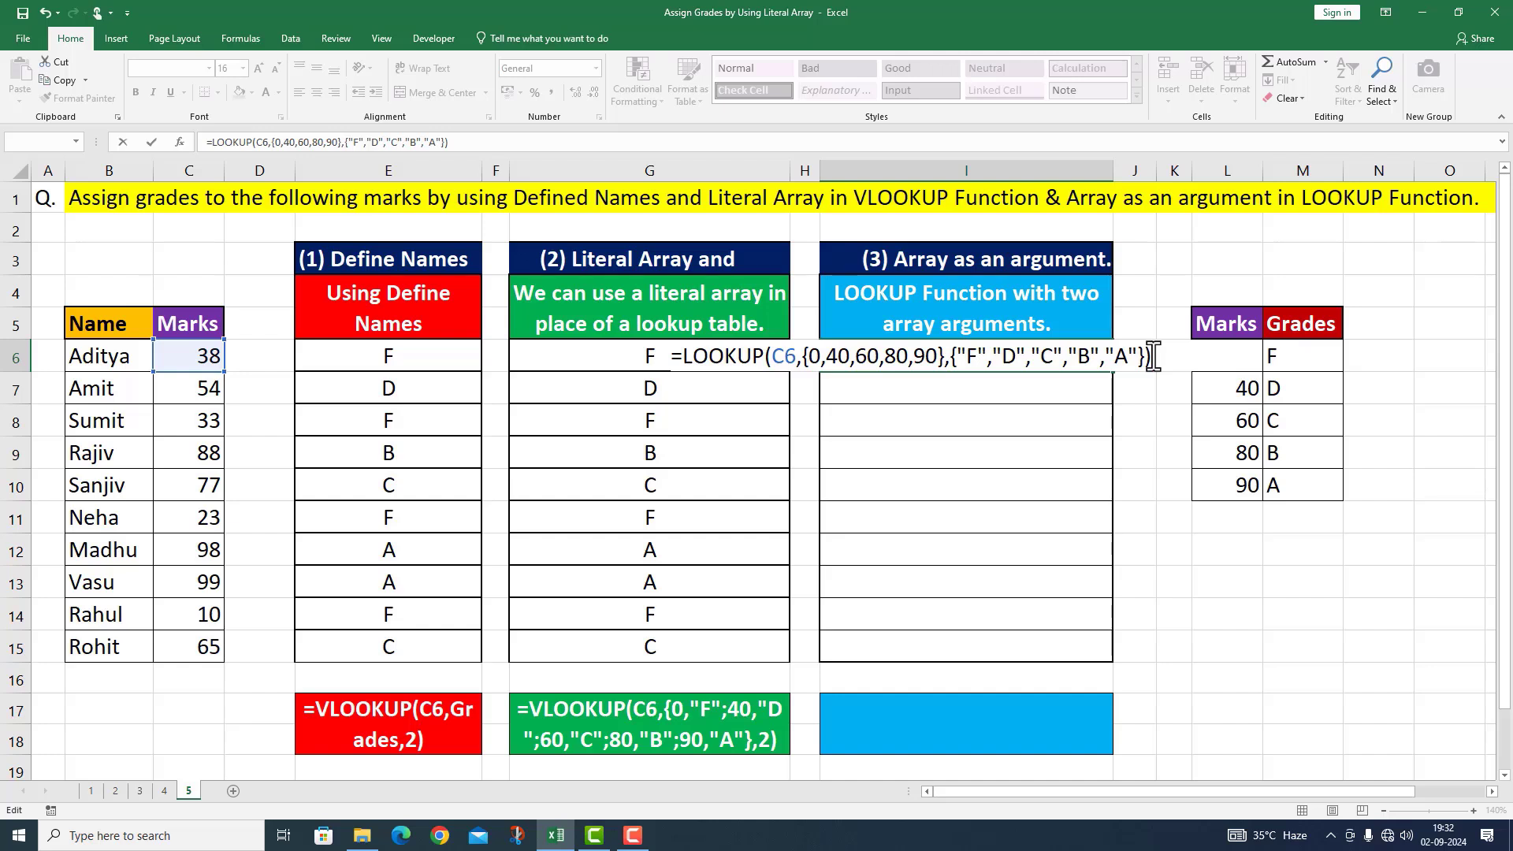
pyautogui.press('Return')
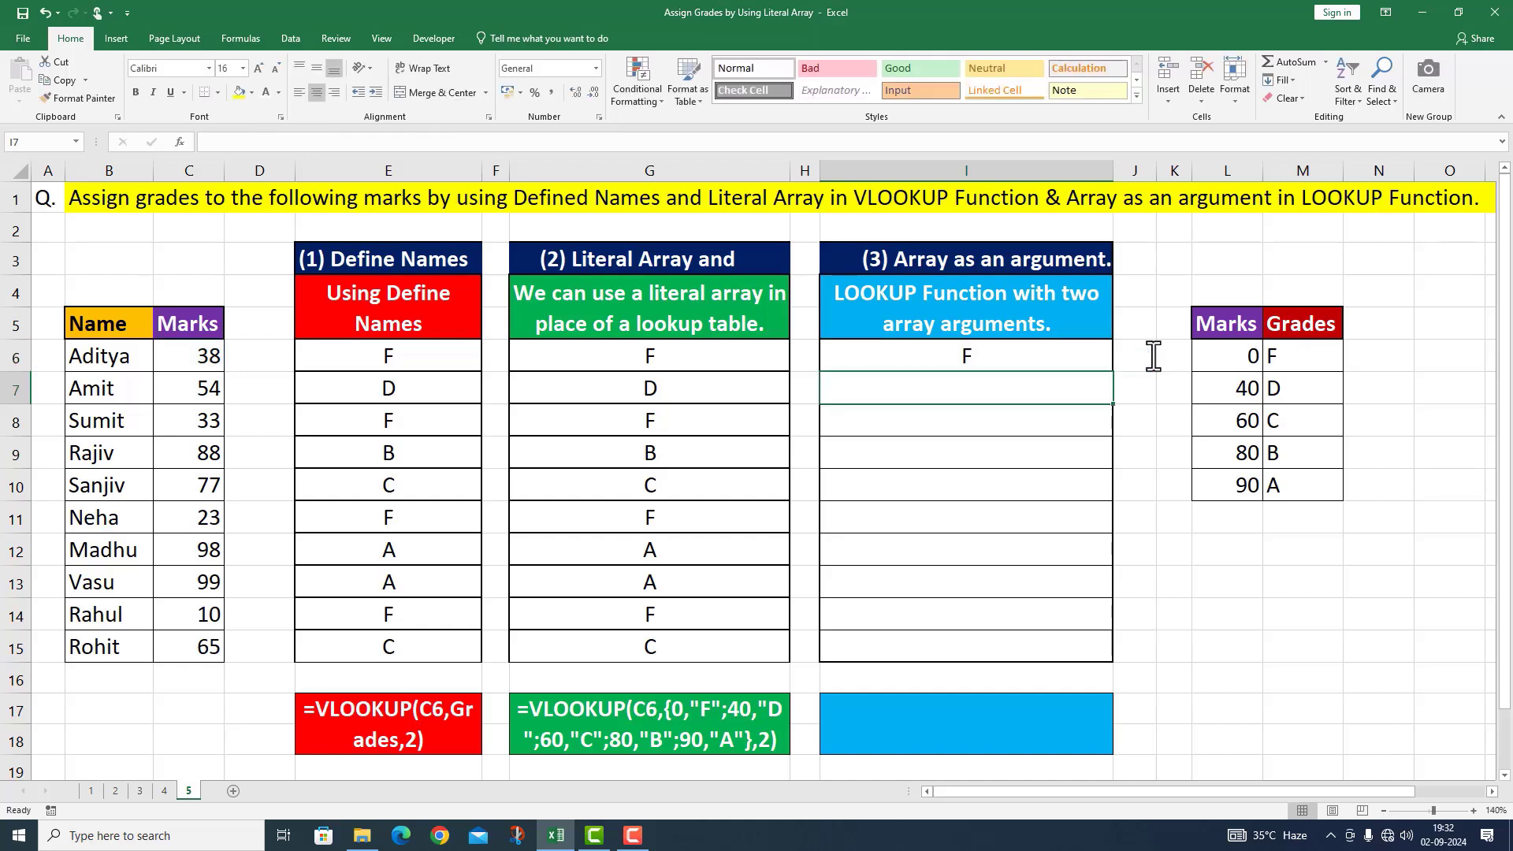
# Fill I6's LOOKUP formula down to I15 and paste its formula text into I17
pyautogui.click(997, 353)
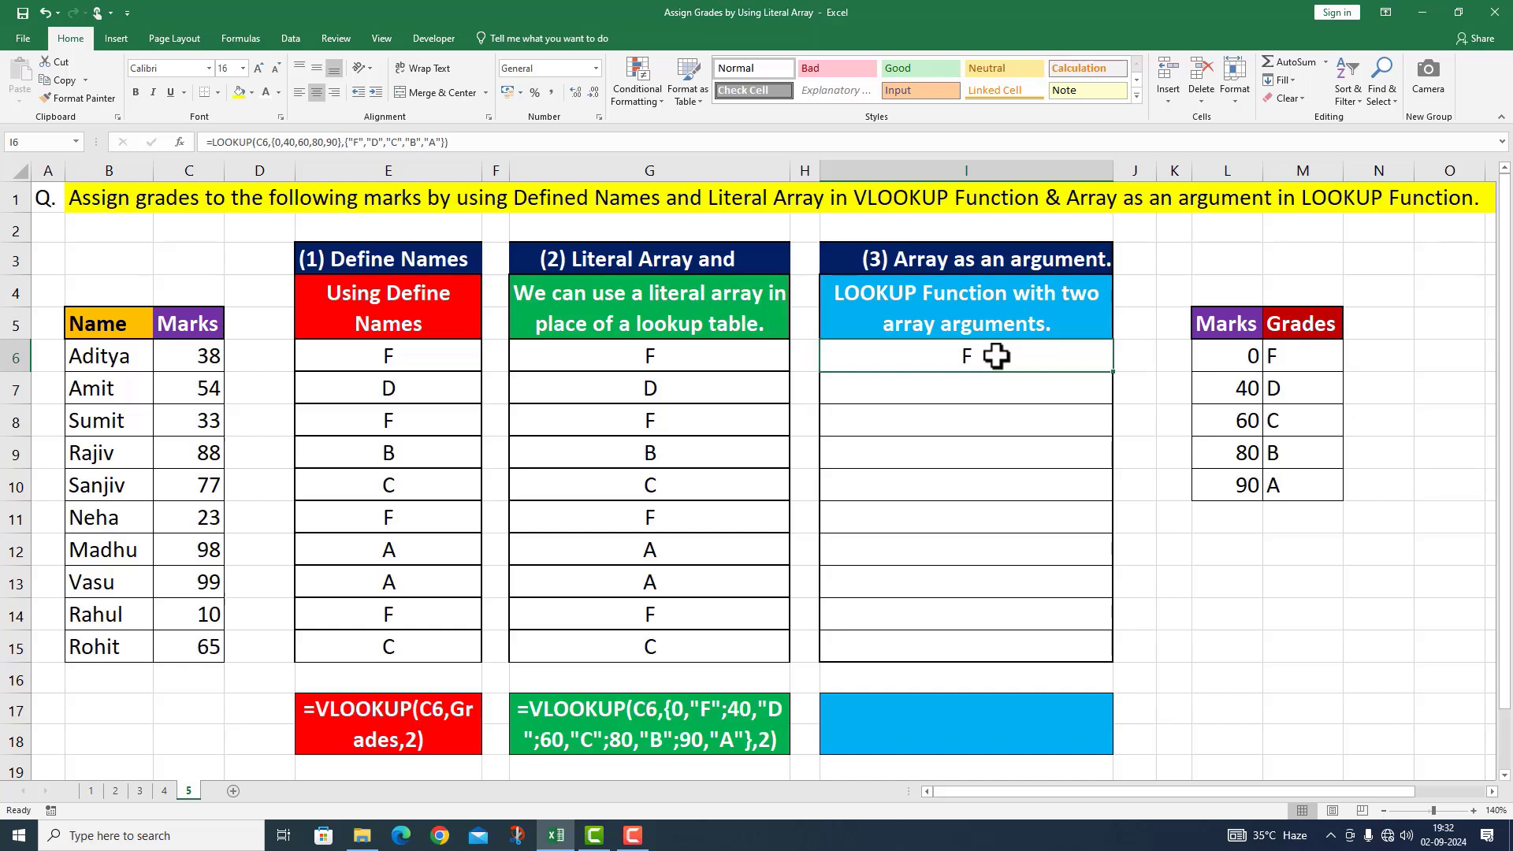
pyautogui.moveTo(1114, 376); pyautogui.dragTo(1112, 662)
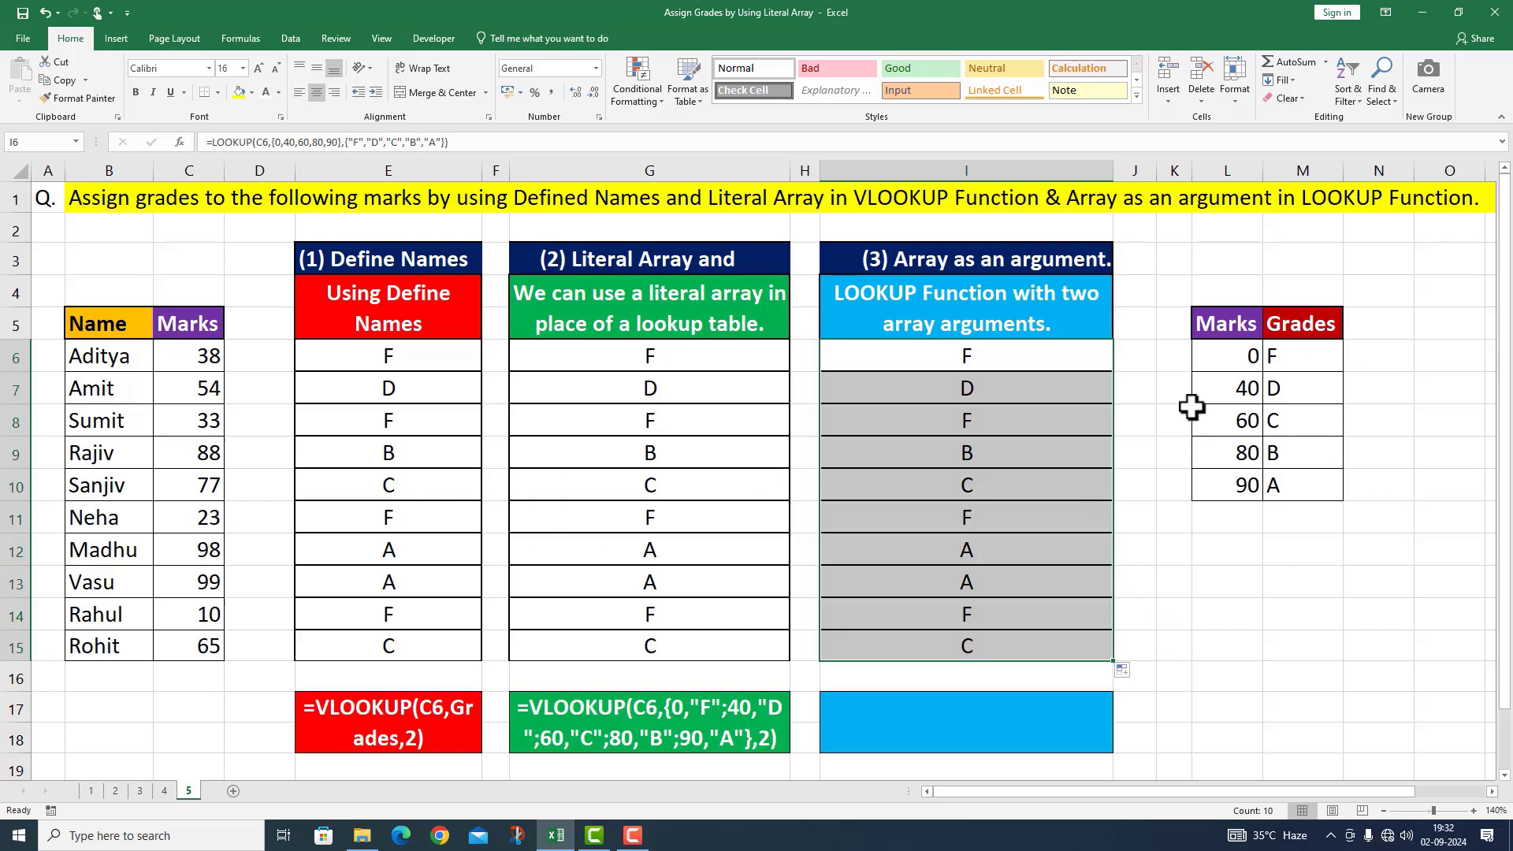
pyautogui.click(977, 721)
pyautogui.write('=LOOKUP(C6,{0,40,60,80,90},{"F","D","C","B","A"})')
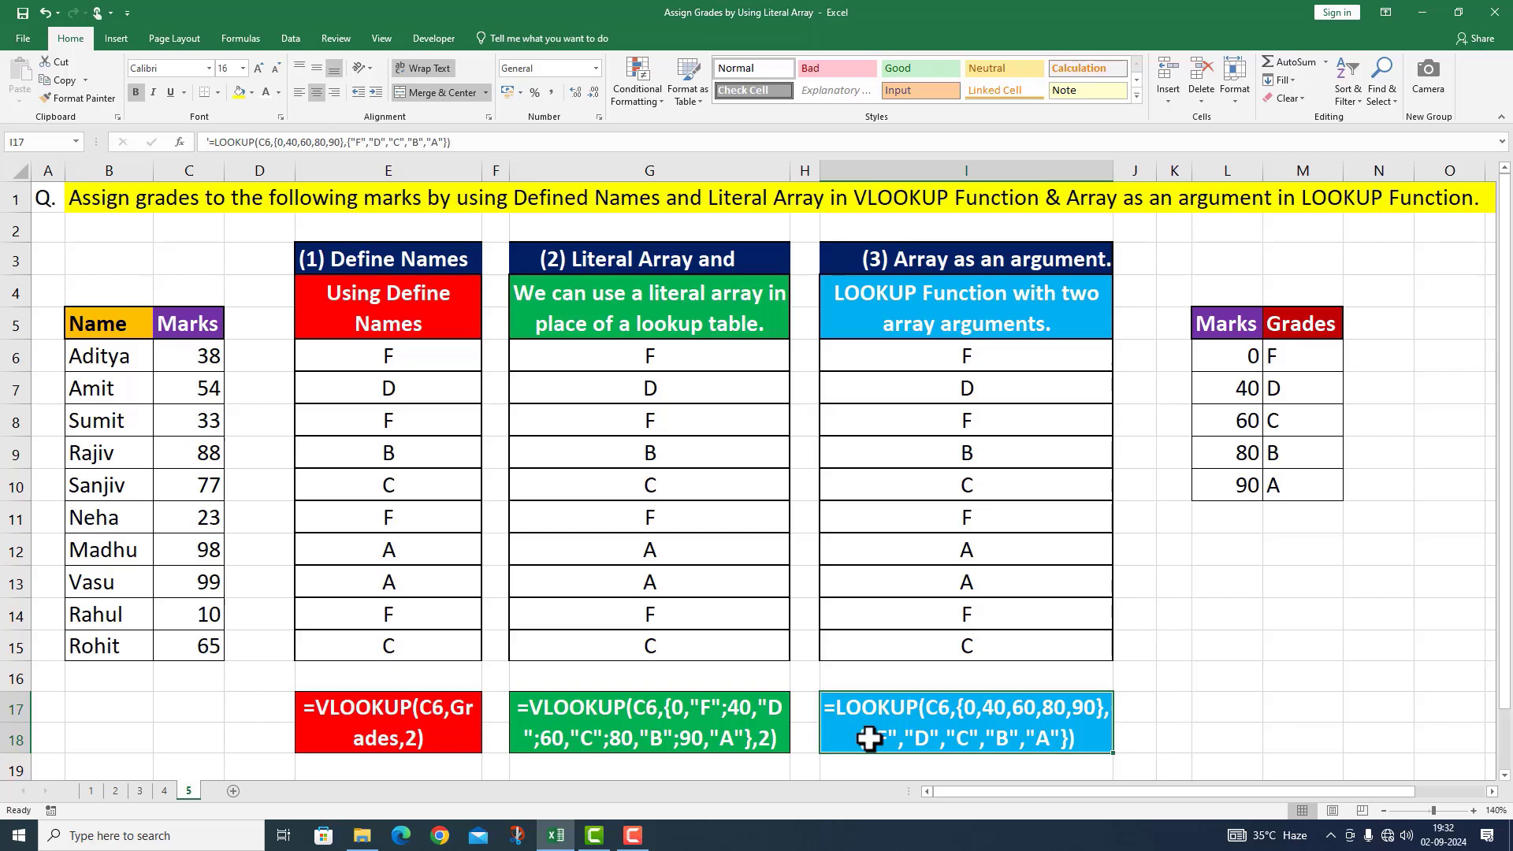